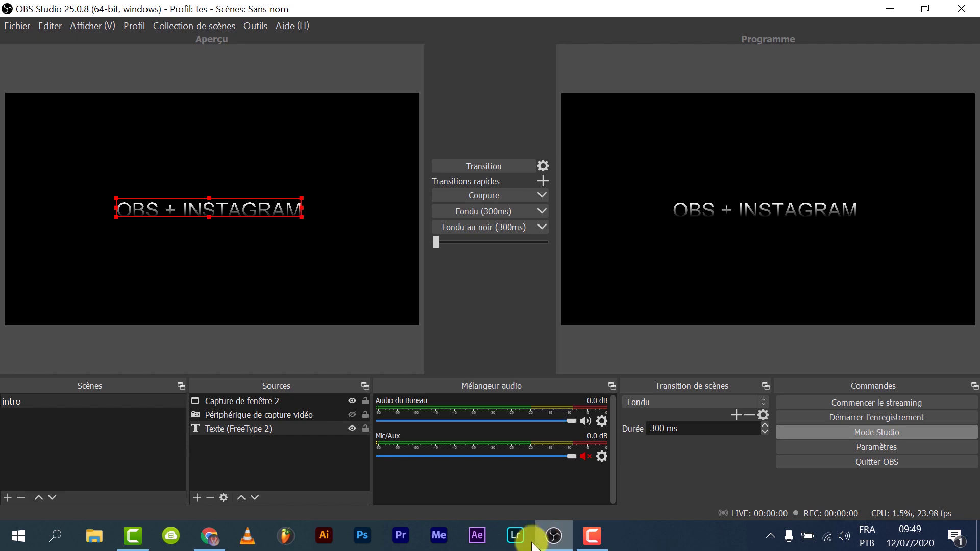
Step: Switch to Chrome and open instafeed.me/rtmp/ in a new tab
{"action": "left_click", "coordinate": [555, 540]}
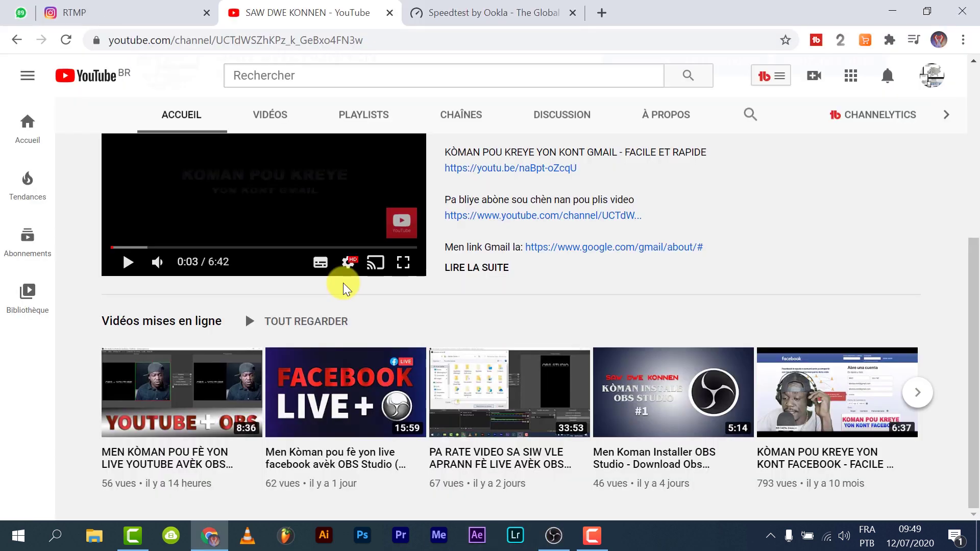
{"action": "left_click", "coordinate": [493, 8]}
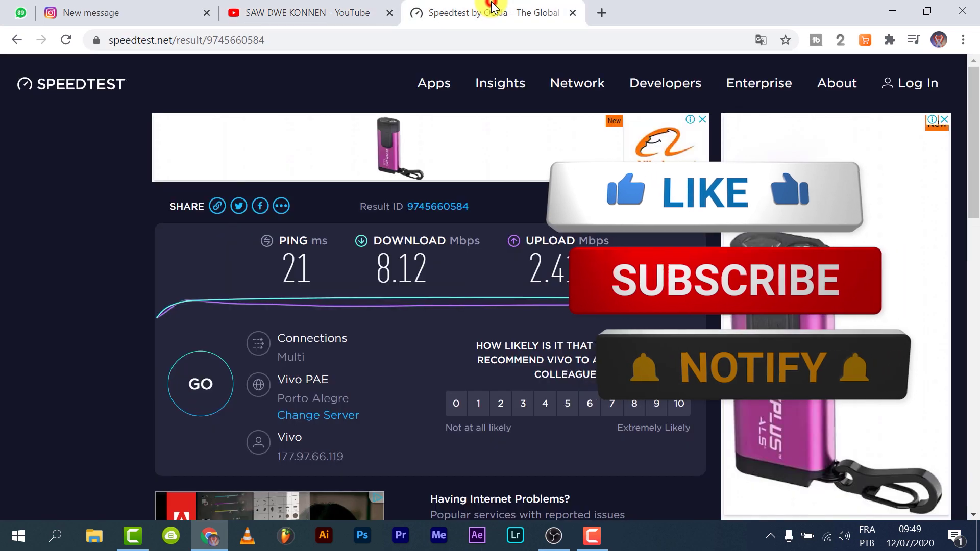
{"action": "left_click", "coordinate": [177, 10]}
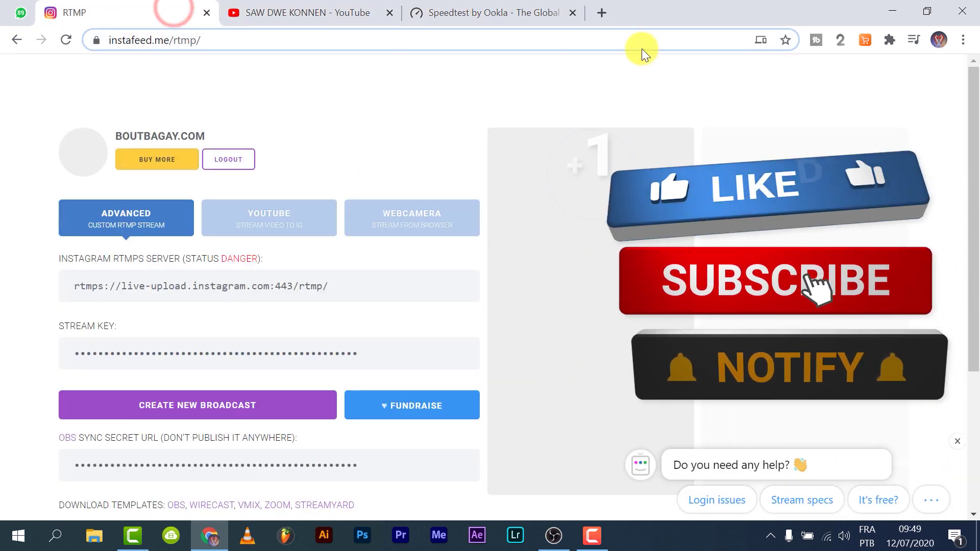
{"action": "left_click", "coordinate": [600, 11]}
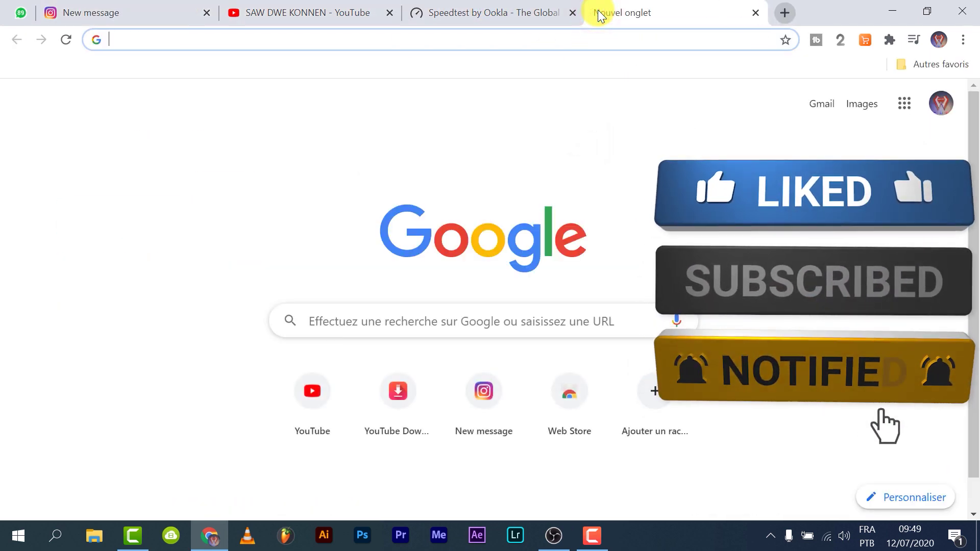
{"action": "type", "text": "INSTA"}
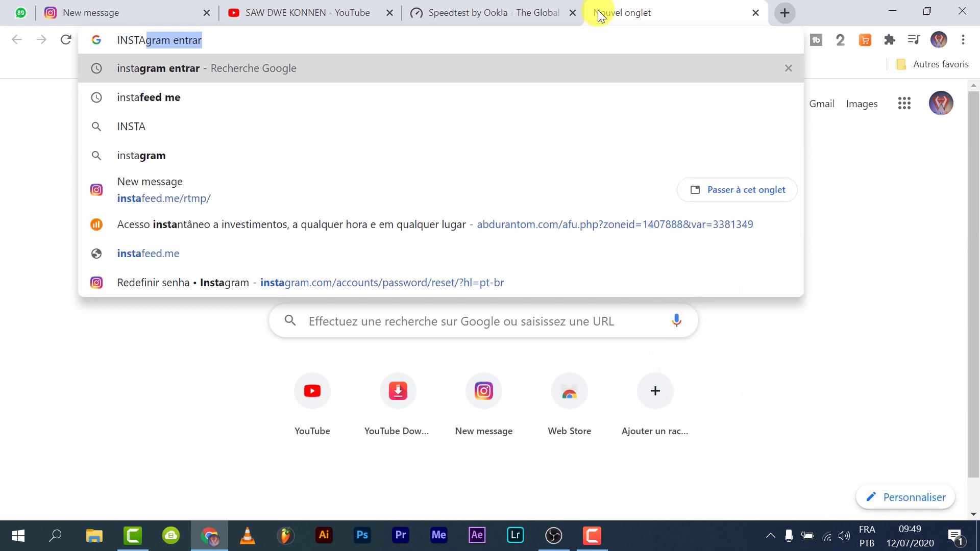
{"action": "type", "text": "FEED.me/rtmp/"}
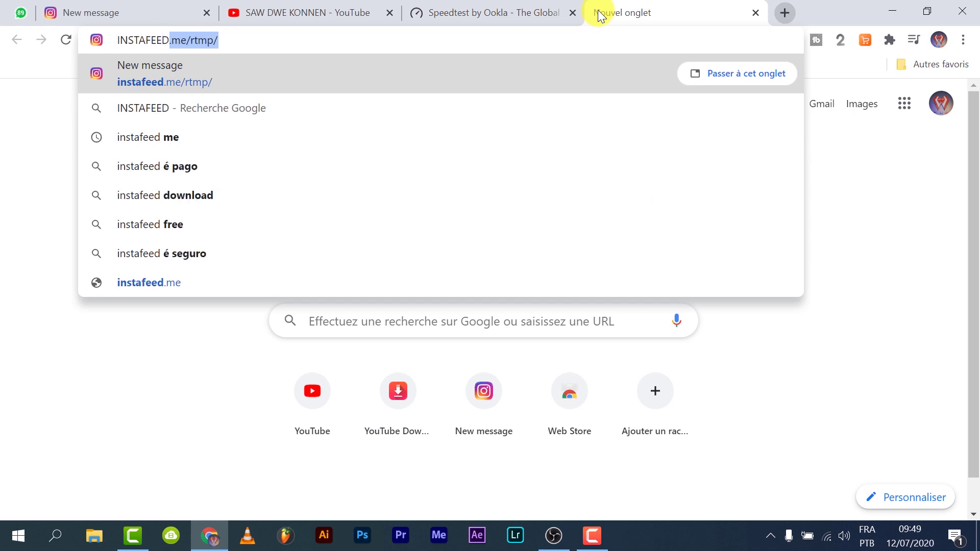
{"action": "key", "text": "Return"}
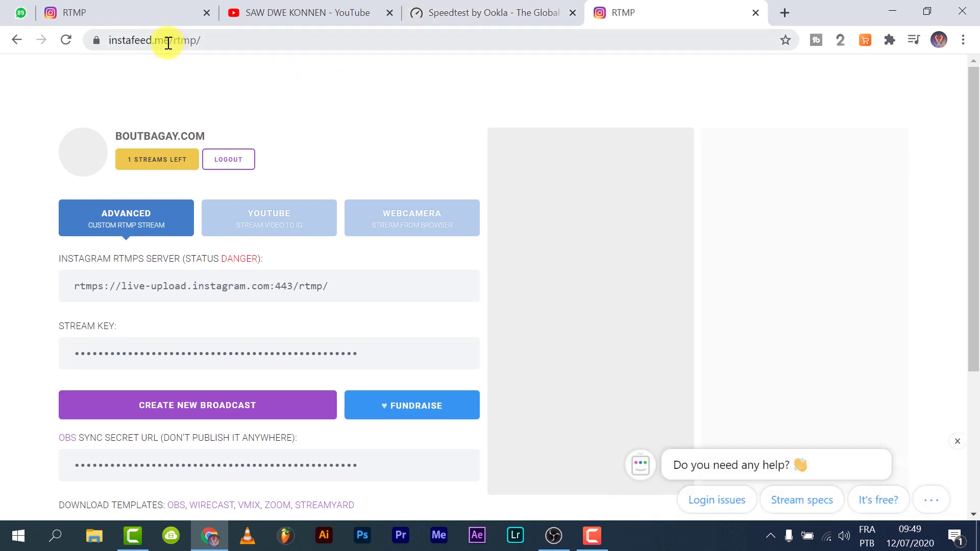
Step: Search Google for INSTAFEED and open the "RTMP - instafeed" result
{"action": "left_click", "coordinate": [205, 38]}
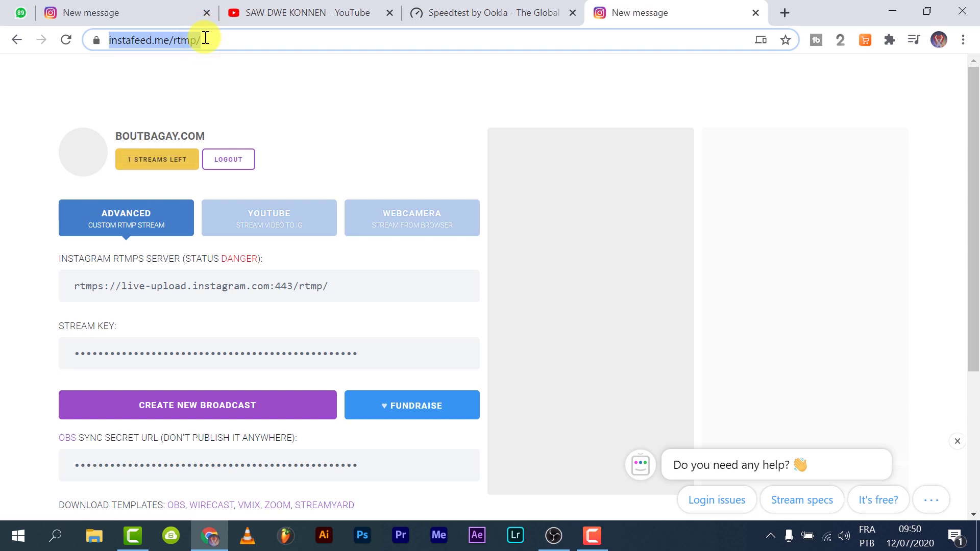
{"action": "type", "text": "INSTA"}
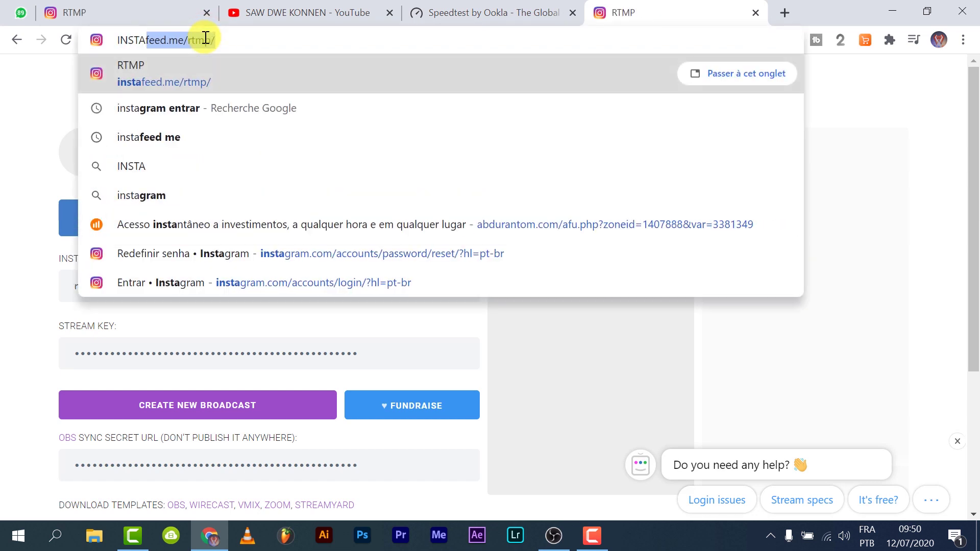
{"action": "type", "text": "FEED"}
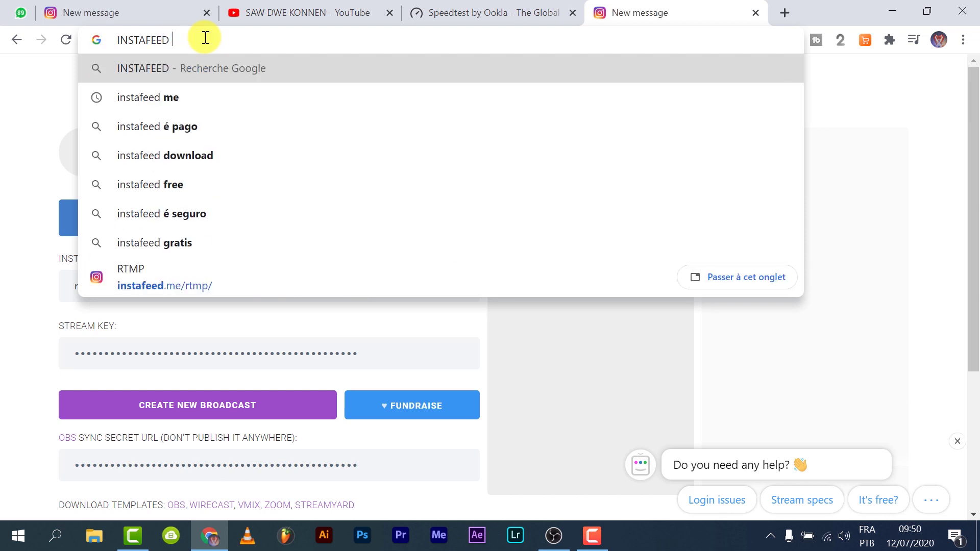
{"action": "key", "text": "Return"}
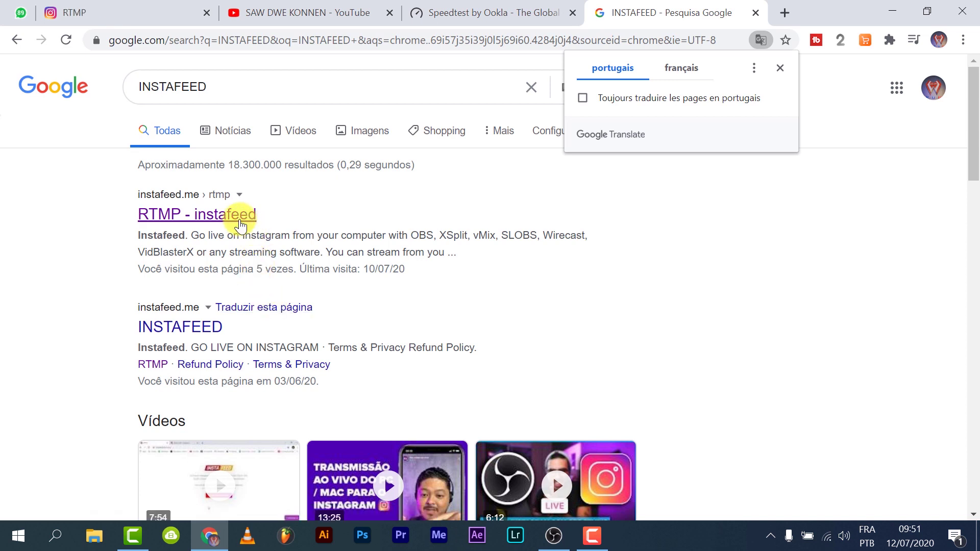
{"action": "left_click", "coordinate": [236, 217]}
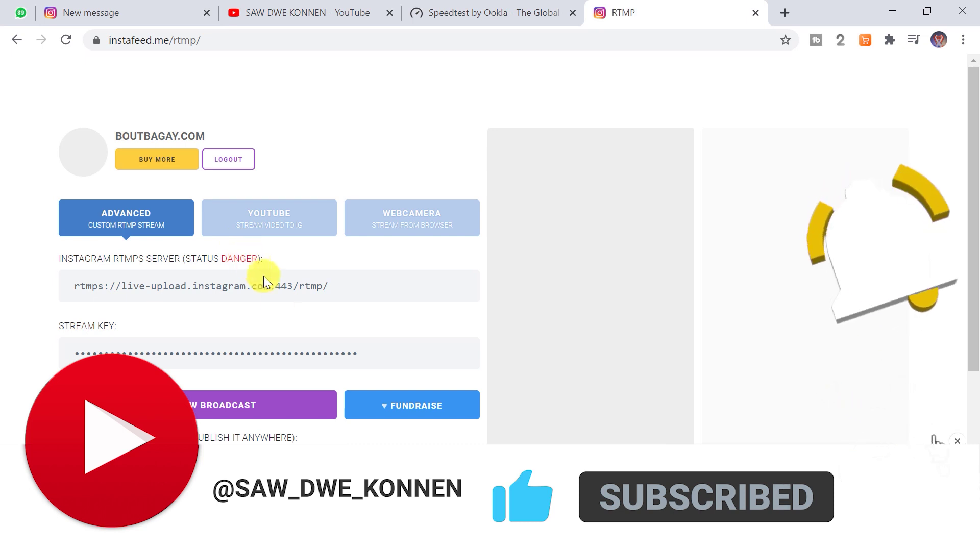
Step: Download the OBS template from the Instafeed page and save it to the desktop as obsprofile
{"action": "scroll", "coordinate": [275, 302], "scroll_direction": "down", "scroll_amount": 1}
{"action": "scroll", "coordinate": [288, 320], "scroll_direction": "down", "scroll_amount": 3}
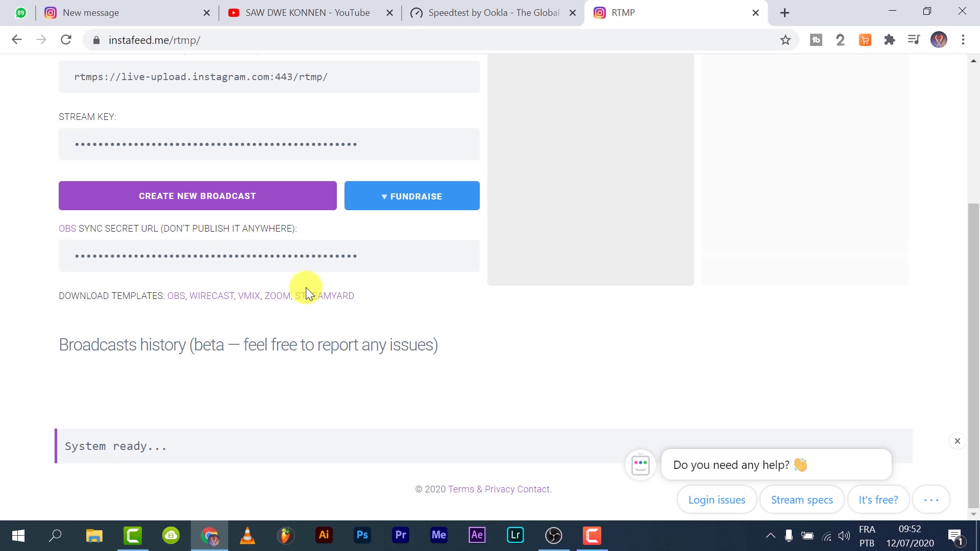
{"action": "scroll", "coordinate": [305, 287], "scroll_direction": "up", "scroll_amount": 3}
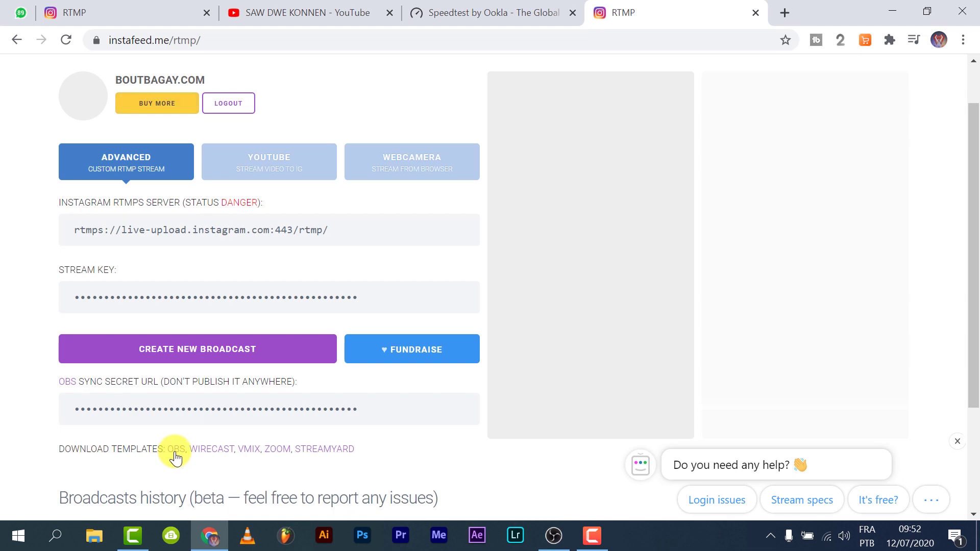
{"action": "left_click", "coordinate": [176, 451]}
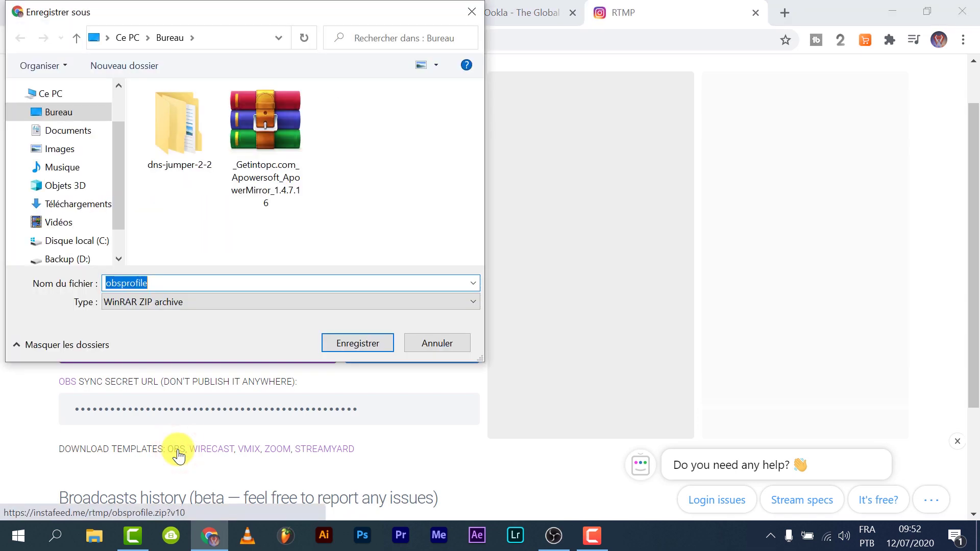
{"action": "left_click", "coordinate": [358, 342]}
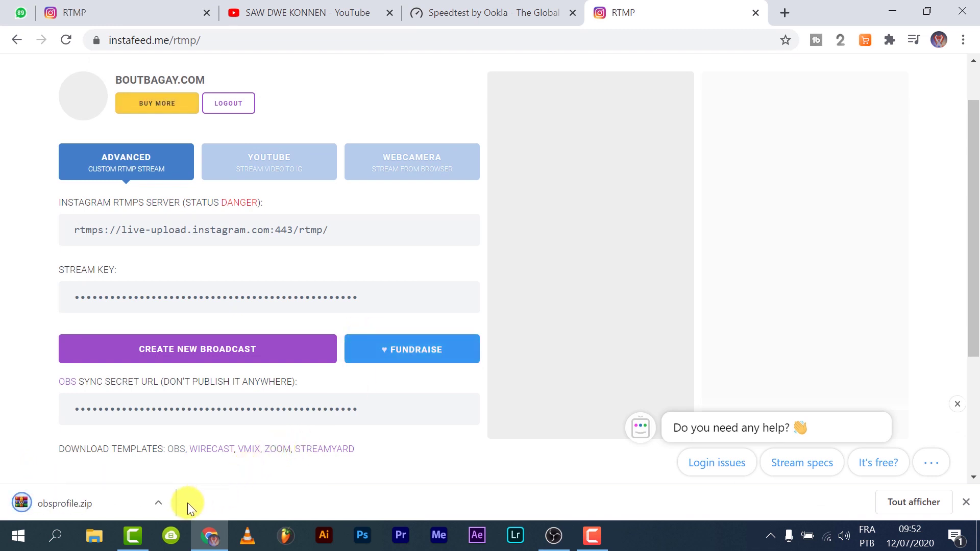
Step: Open the downloaded obsprofile.zip in WinRAR and extract it to an obsprofile folder on the desktop
{"action": "left_click", "coordinate": [83, 504]}
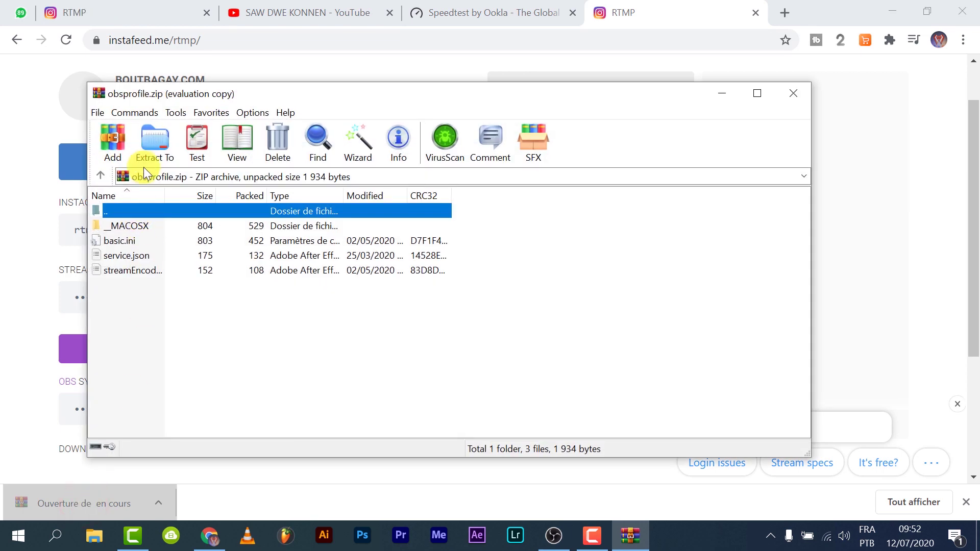
{"action": "left_click", "coordinate": [153, 138]}
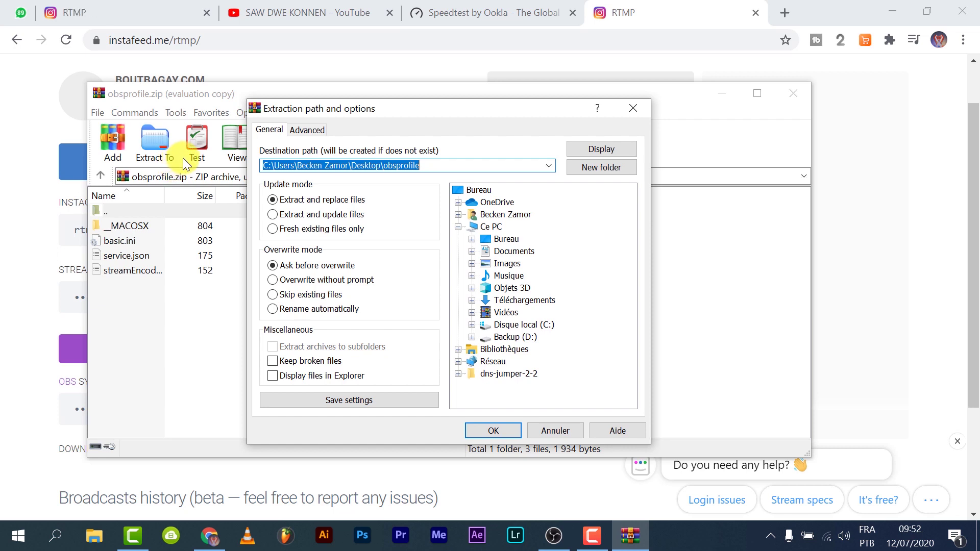
{"action": "left_click", "coordinate": [495, 430]}
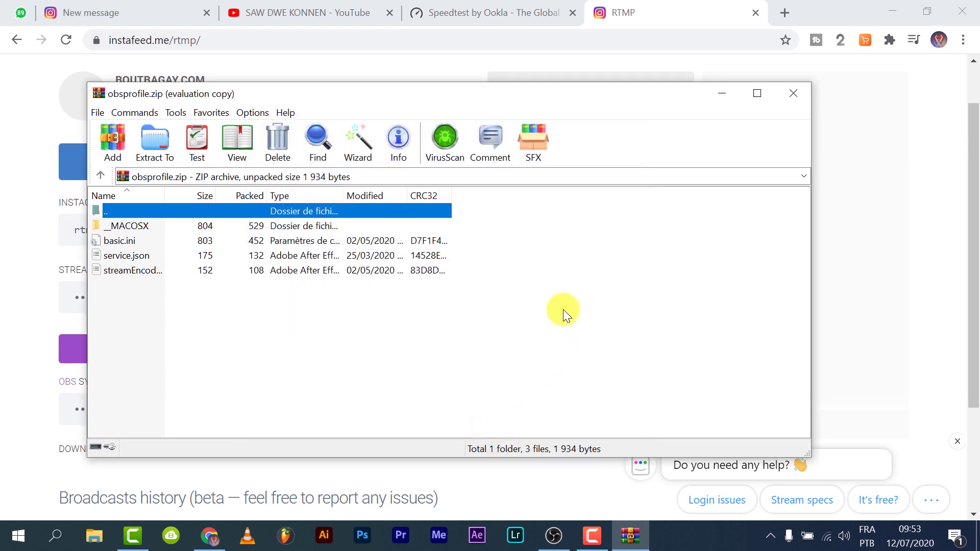
{"action": "left_click", "coordinate": [718, 95]}
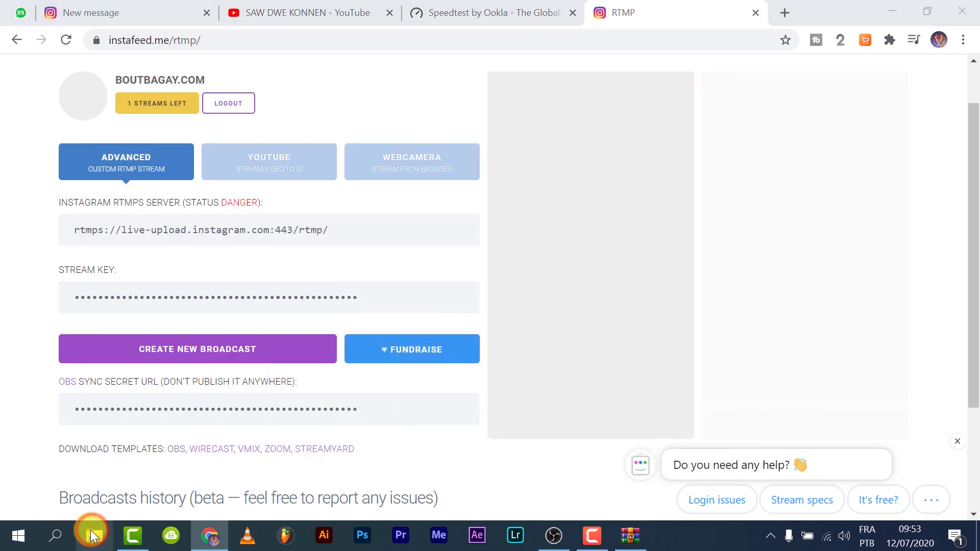
Step: Check the extracted files in the desktop's obsprofile folder with File Explorer, and close the WinRAR window
{"action": "left_click", "coordinate": [93, 536]}
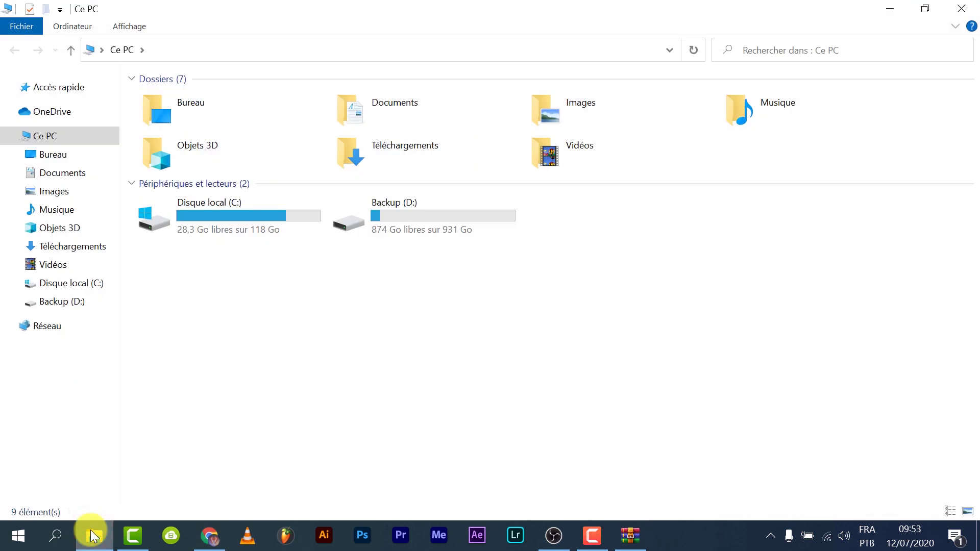
{"action": "left_click", "coordinate": [53, 154]}
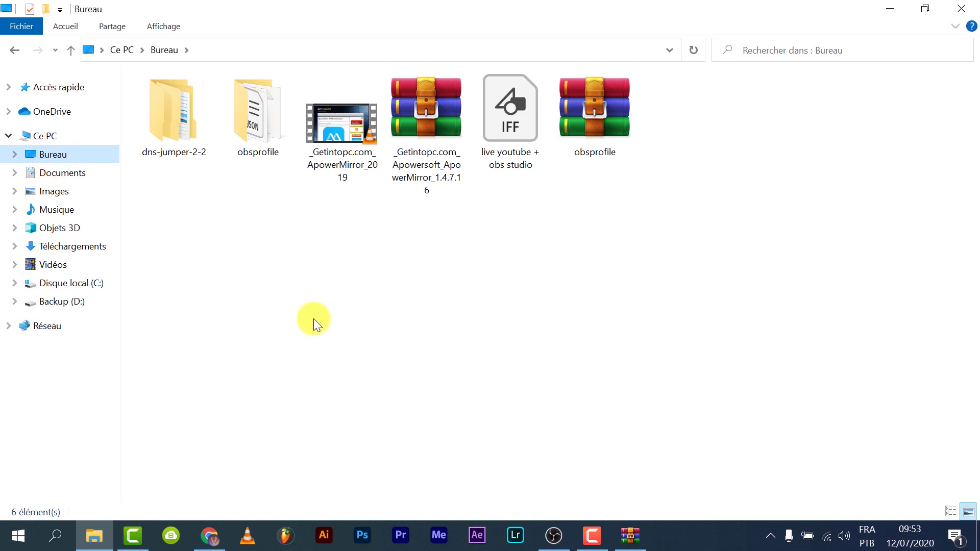
{"action": "double_click", "coordinate": [264, 108]}
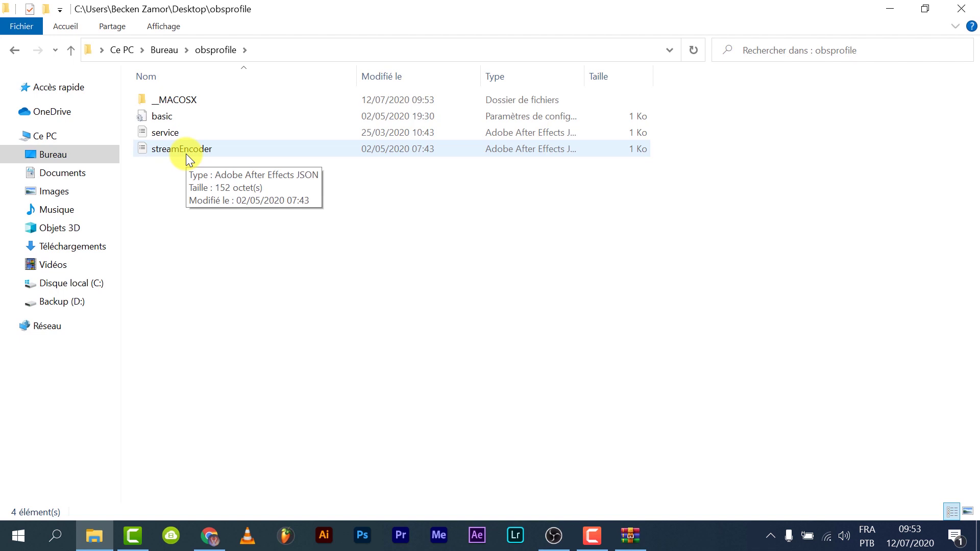
{"action": "left_click", "coordinate": [13, 51]}
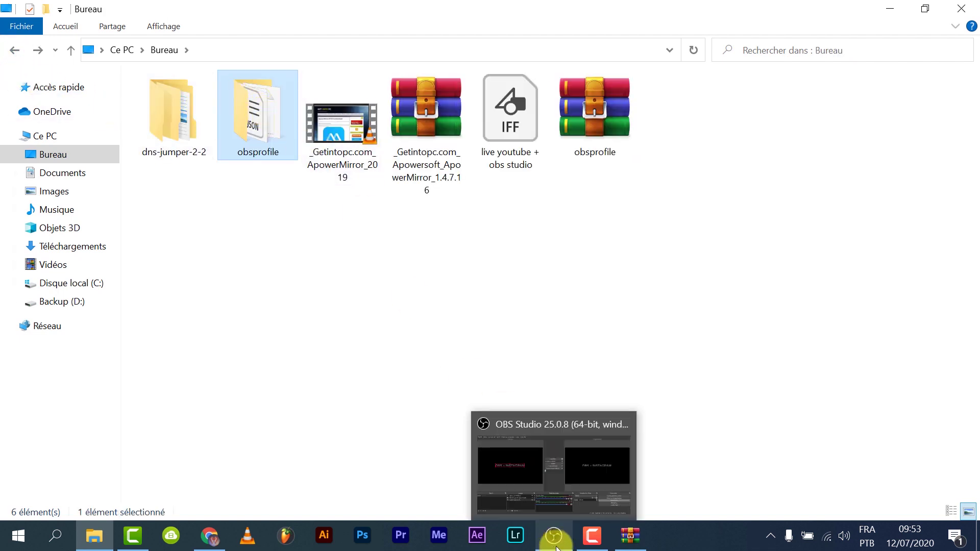
{"action": "right_click", "coordinate": [623, 533]}
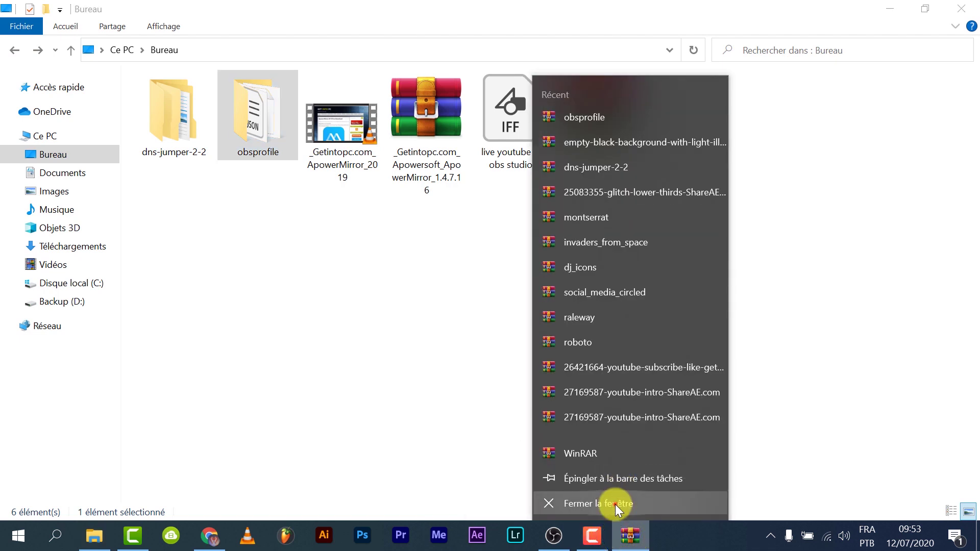
{"action": "left_click", "coordinate": [616, 503]}
Step: In OBS Studio, import the desktop's obsprofile folder as a profile and make Instafeed.me the active profile
{"action": "left_click", "coordinate": [554, 536]}
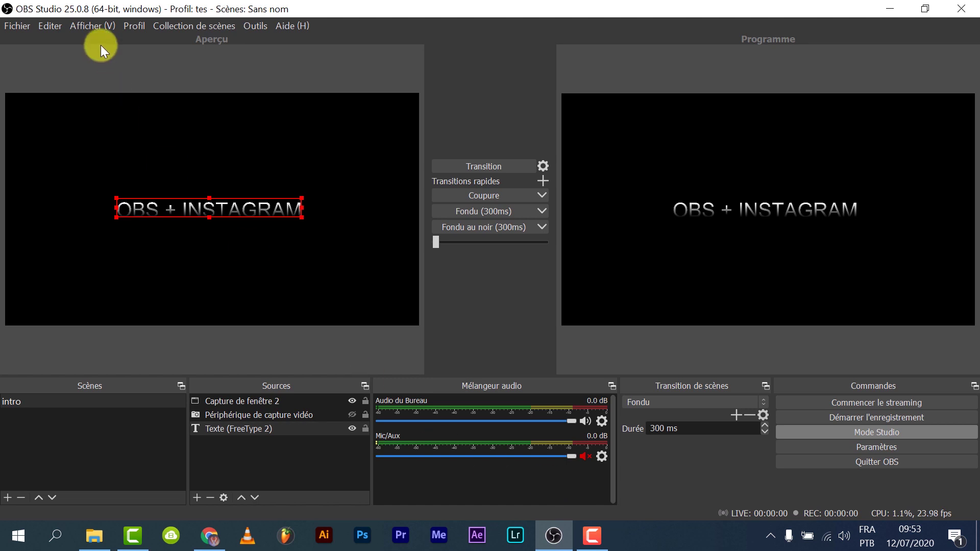
{"action": "left_click", "coordinate": [125, 27]}
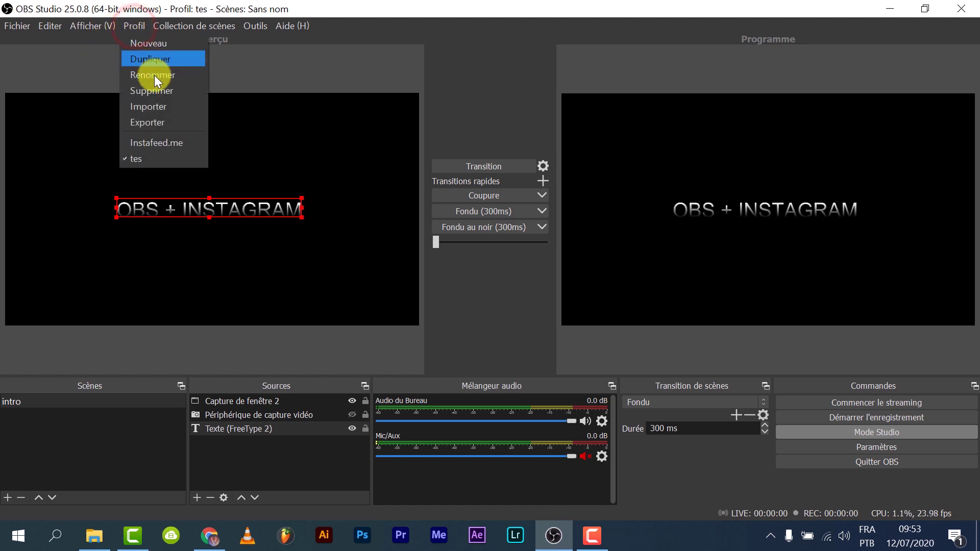
{"action": "left_click", "coordinate": [159, 109]}
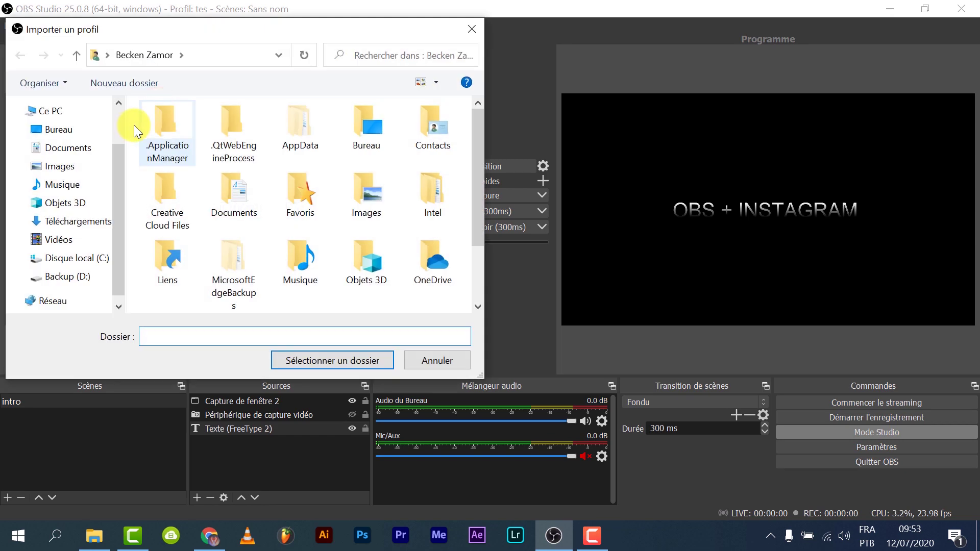
{"action": "left_click", "coordinate": [90, 128]}
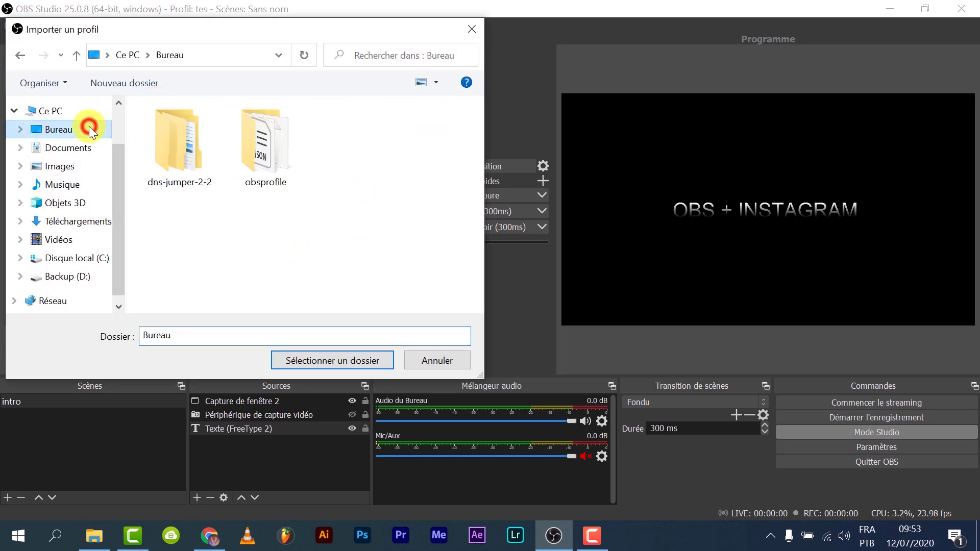
{"action": "left_click", "coordinate": [265, 129]}
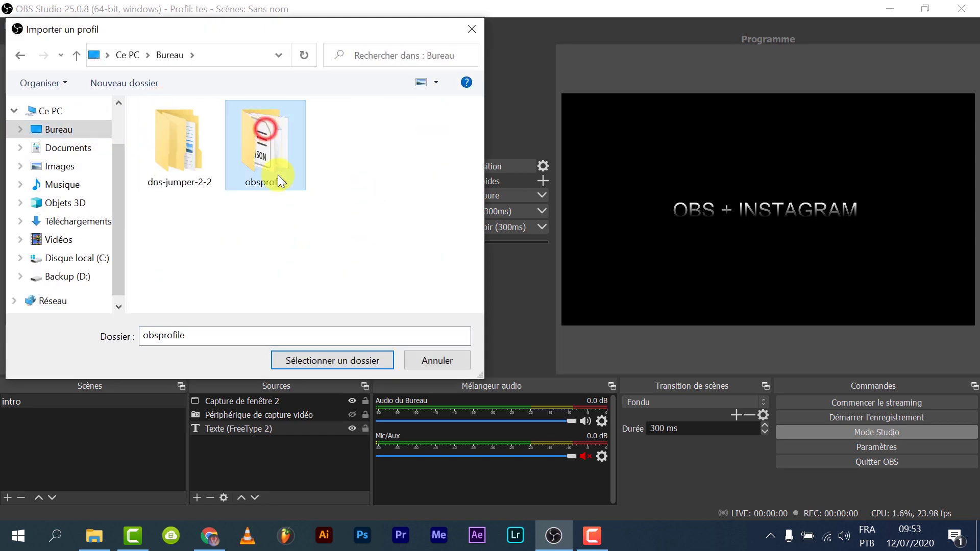
{"action": "left_click", "coordinate": [346, 360]}
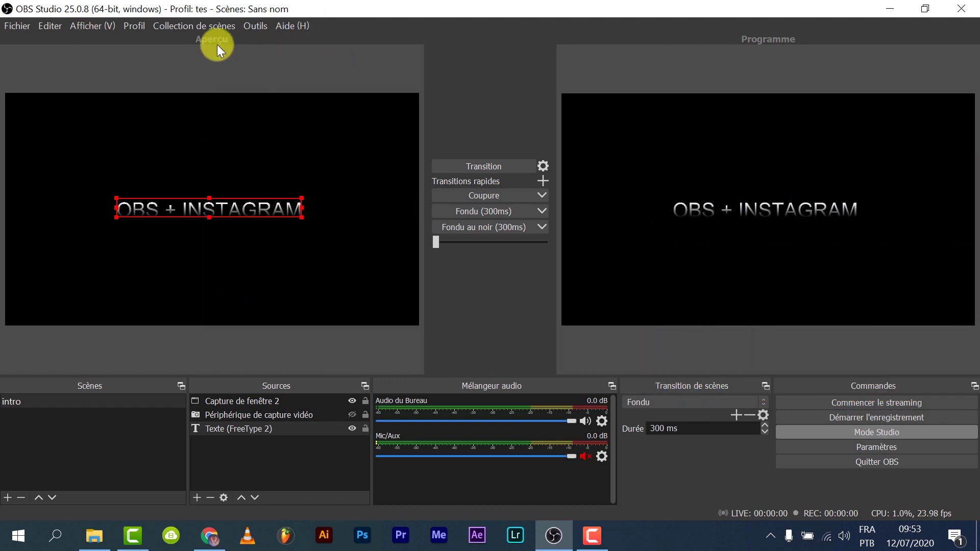
{"action": "left_click", "coordinate": [138, 26]}
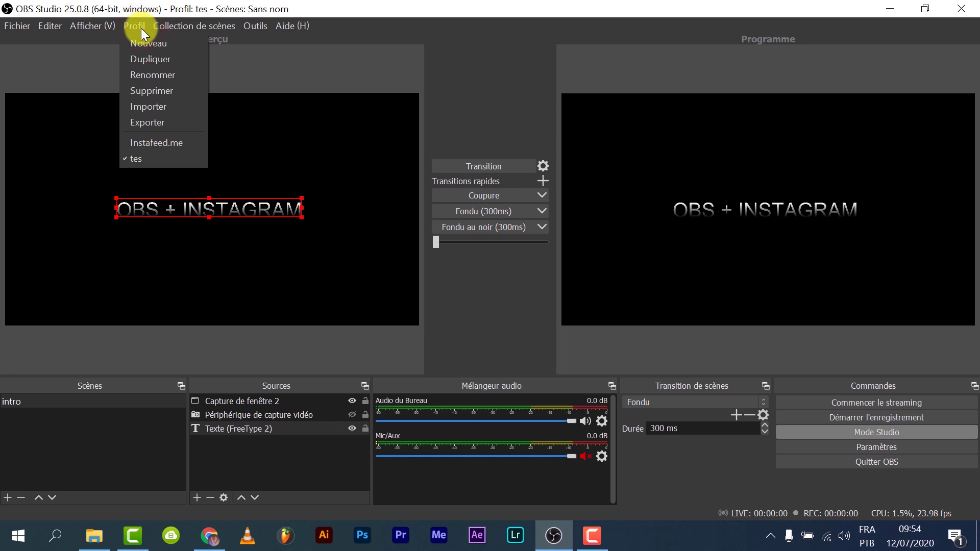
{"action": "left_click", "coordinate": [160, 142]}
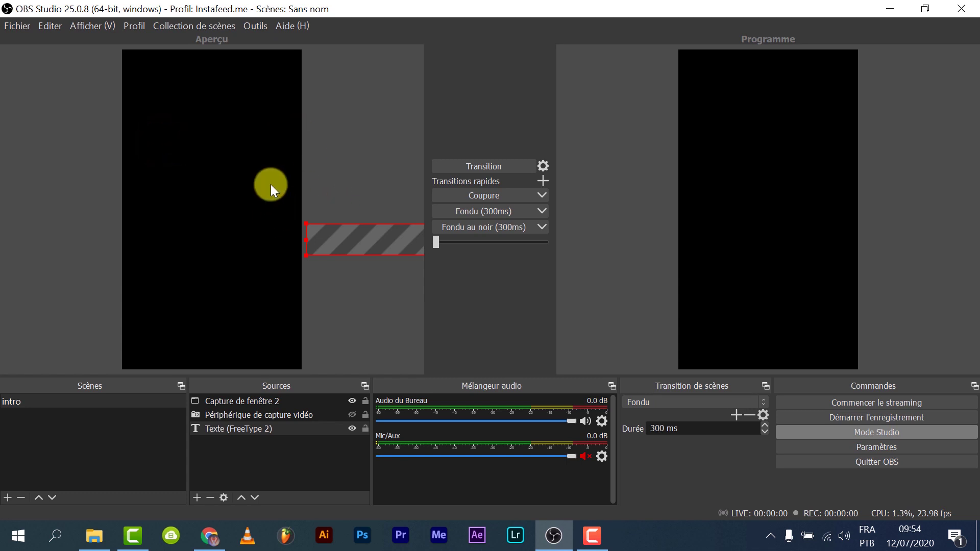
Step: Move the OBS + INSTAGRAM text into the vertical preview canvas, shrink it to fit the width and place it slightly above the middle
{"action": "left_click_drag", "start_coordinate": [359, 231], "coordinate": [261, 145]}
{"action": "left_click_drag", "start_coordinate": [348, 145], "coordinate": [212, 110]}
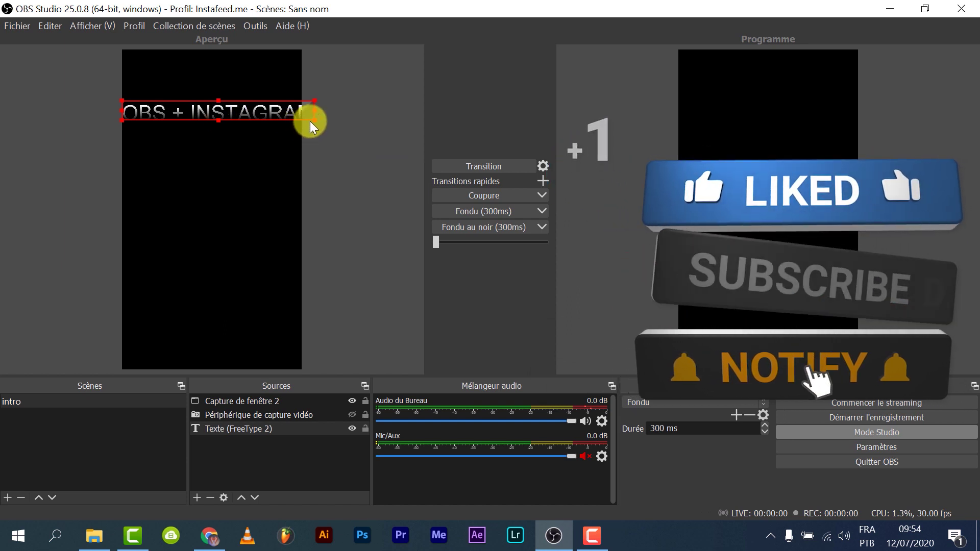
{"action": "left_click_drag", "start_coordinate": [313, 120], "coordinate": [234, 207]}
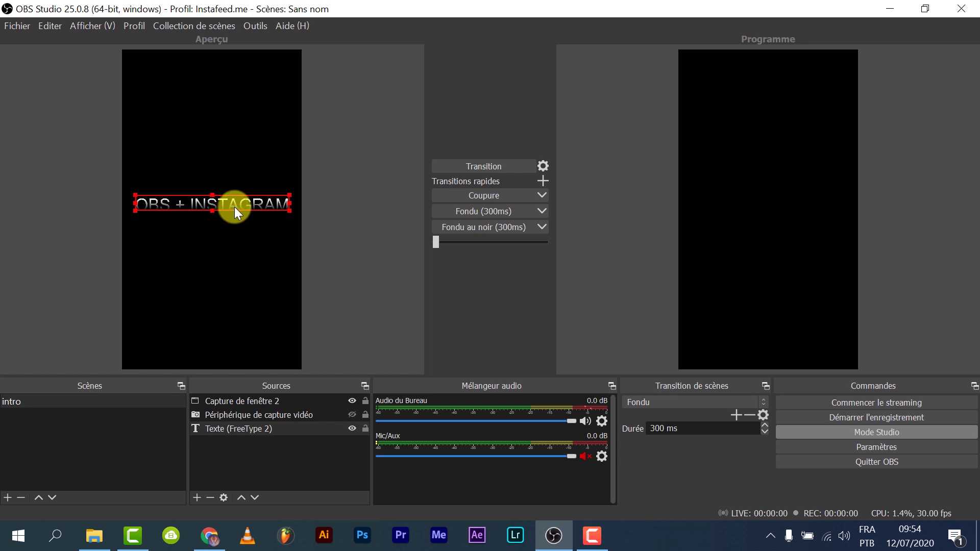
Step: Transition the intro scene to the program output, and add a new scene named Scène 2
{"action": "left_click", "coordinate": [507, 165]}
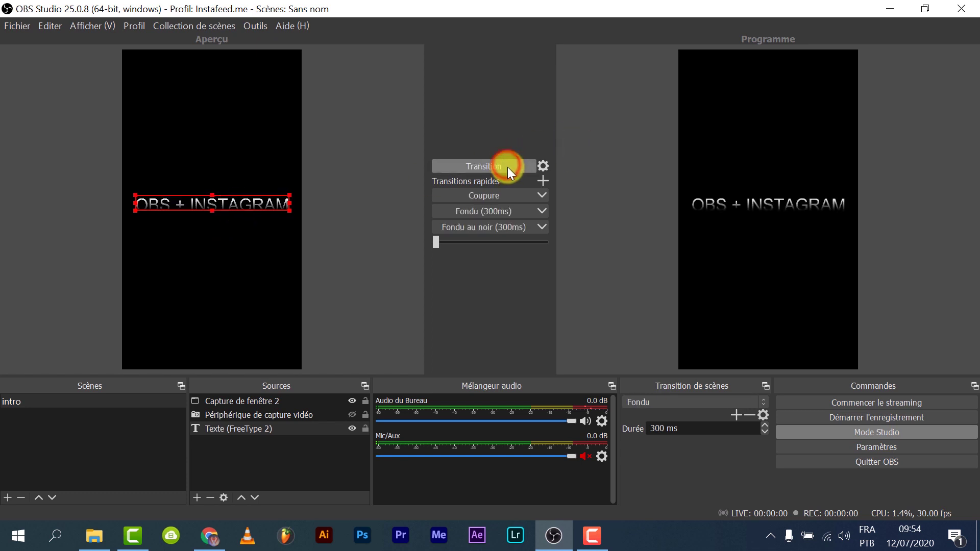
{"action": "left_click", "coordinate": [7, 497]}
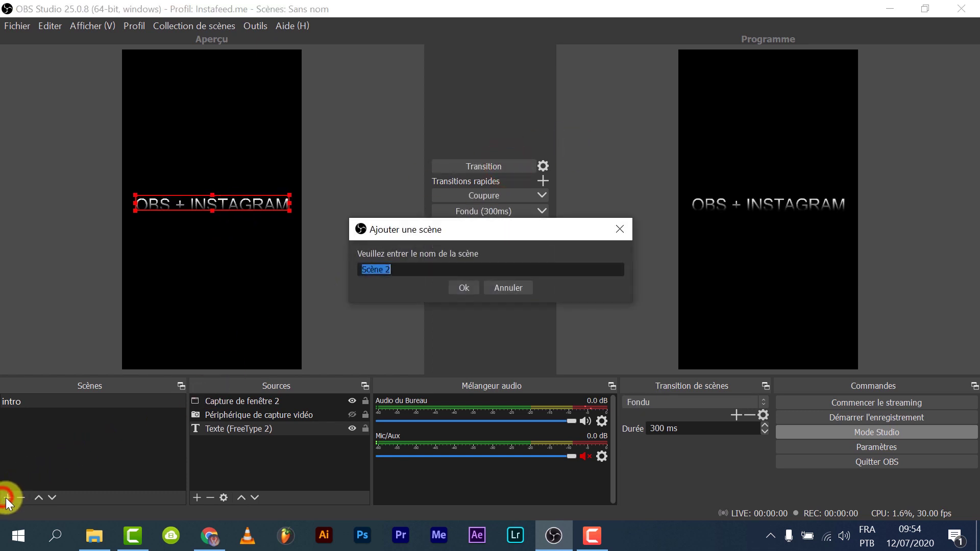
{"action": "left_click", "coordinate": [464, 286]}
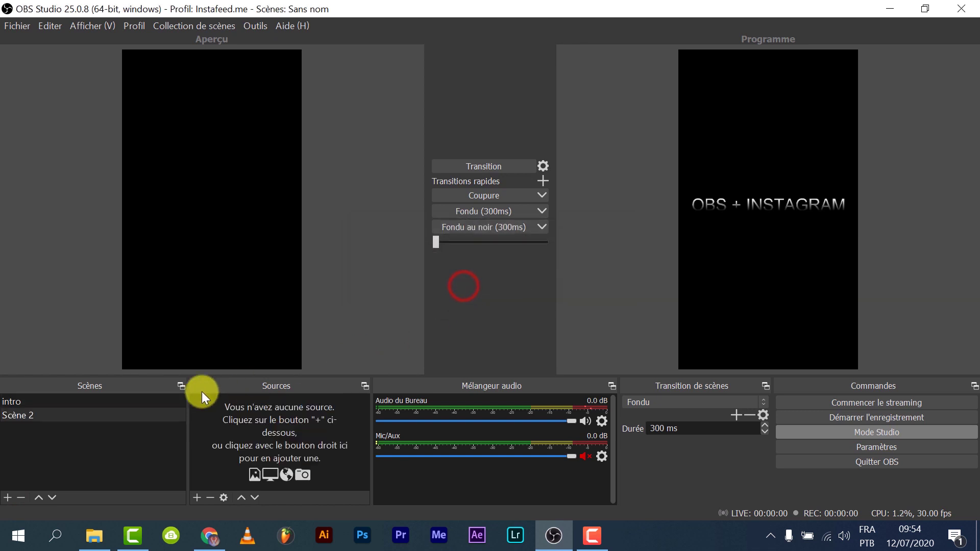
Step: Add a media source (Source média) to Scène 2 that plays the local file D:/TEST.mp4
{"action": "left_click", "coordinate": [196, 498]}
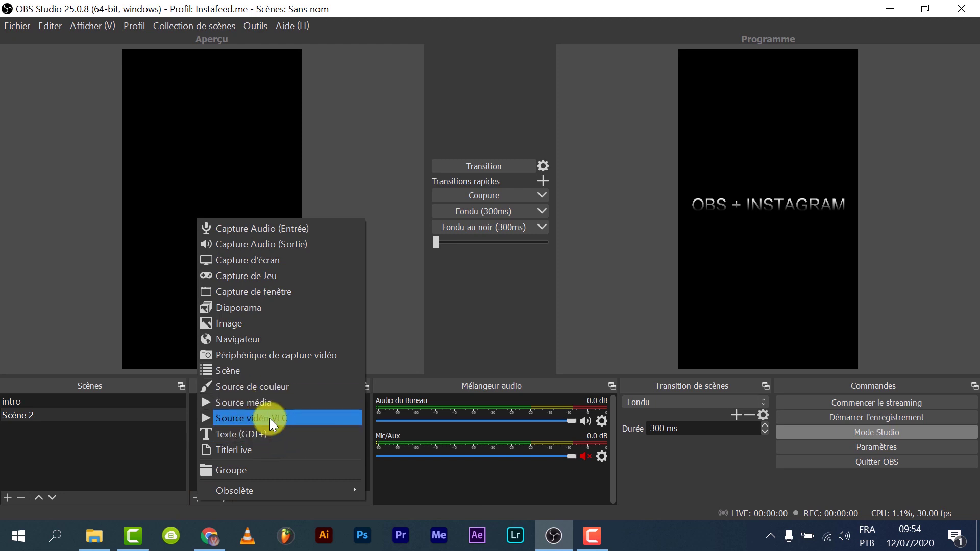
{"action": "left_click", "coordinate": [267, 404]}
{"action": "left_click", "coordinate": [508, 335]}
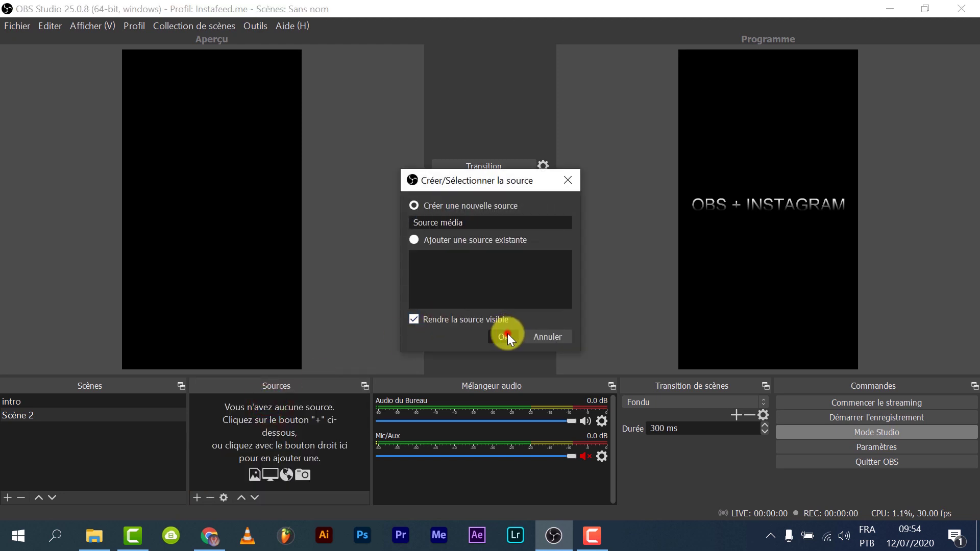
{"action": "left_click", "coordinate": [677, 317]}
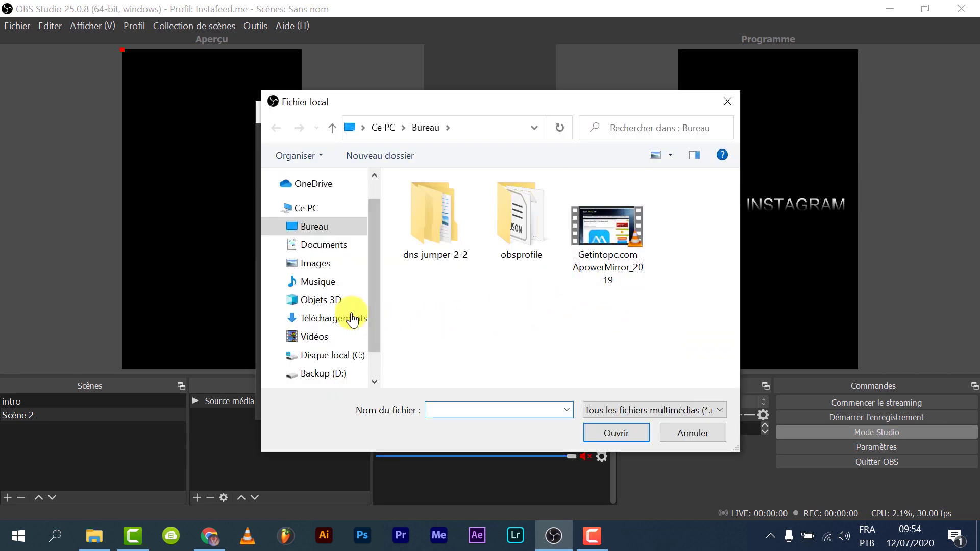
{"action": "left_click", "coordinate": [323, 373]}
{"action": "scroll", "coordinate": [448, 305], "scroll_direction": "down", "scroll_amount": 1}
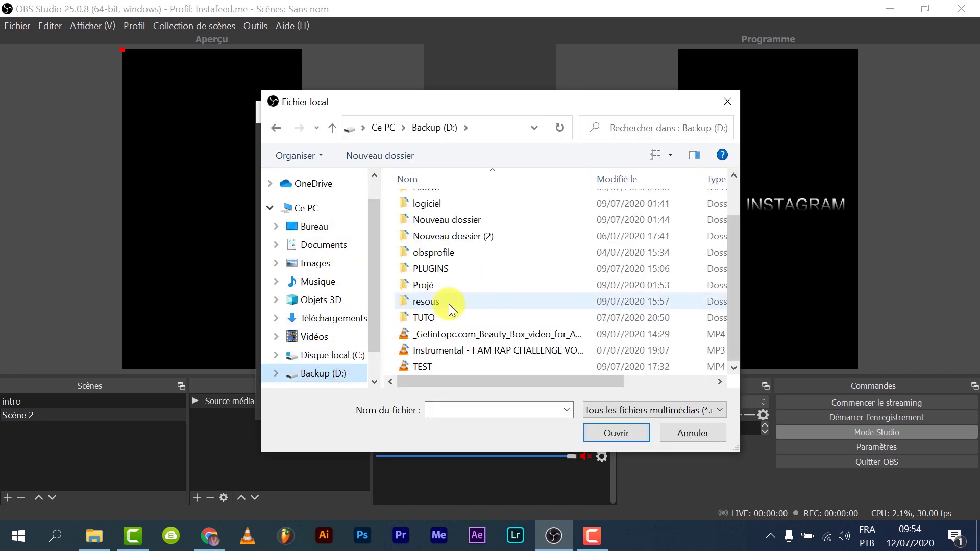
{"action": "left_click", "coordinate": [428, 366]}
{"action": "left_click", "coordinate": [610, 429]}
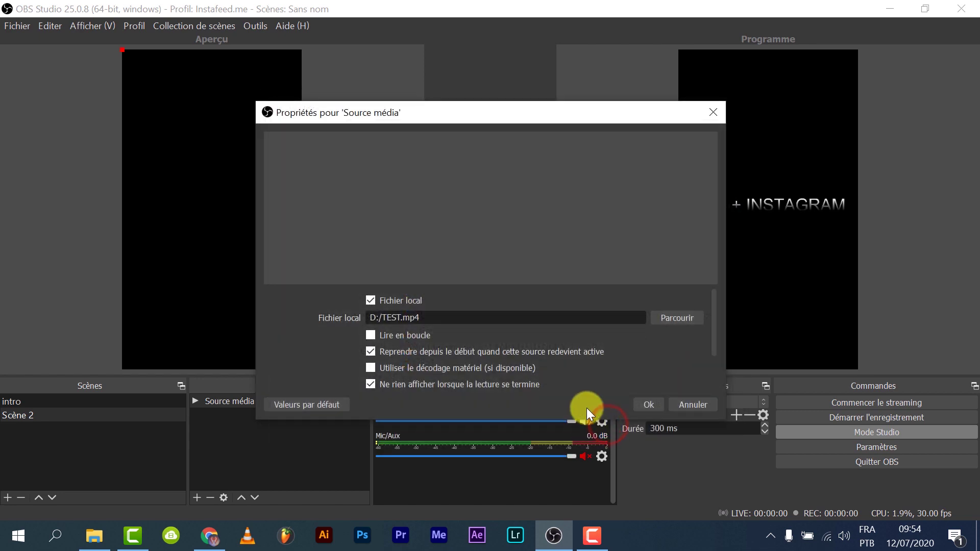
{"action": "left_click", "coordinate": [644, 405]}
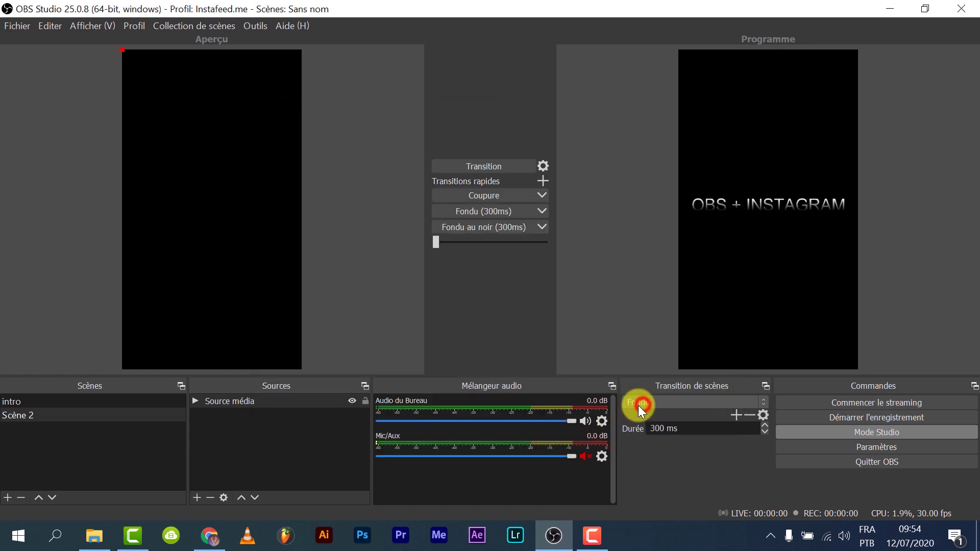
Step: Enable looping (Lire en boucle) for the media source and transition Scène 2 to the program output
{"action": "double_click", "coordinate": [280, 401]}
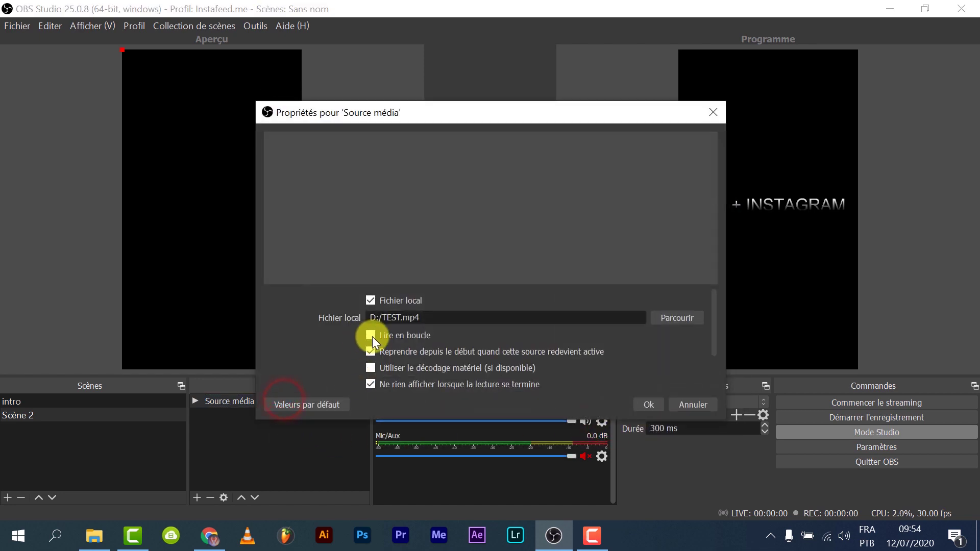
{"action": "left_click", "coordinate": [371, 336]}
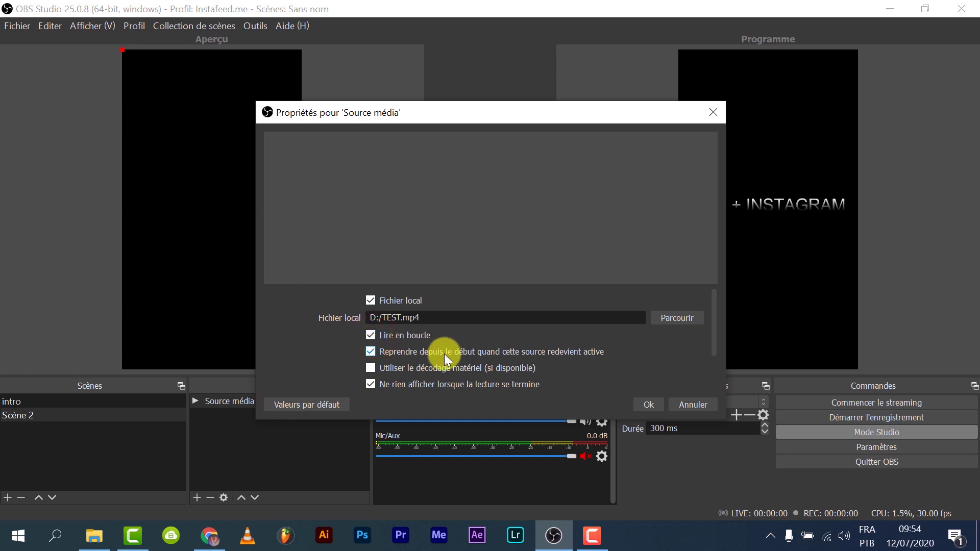
{"action": "left_click", "coordinate": [644, 404]}
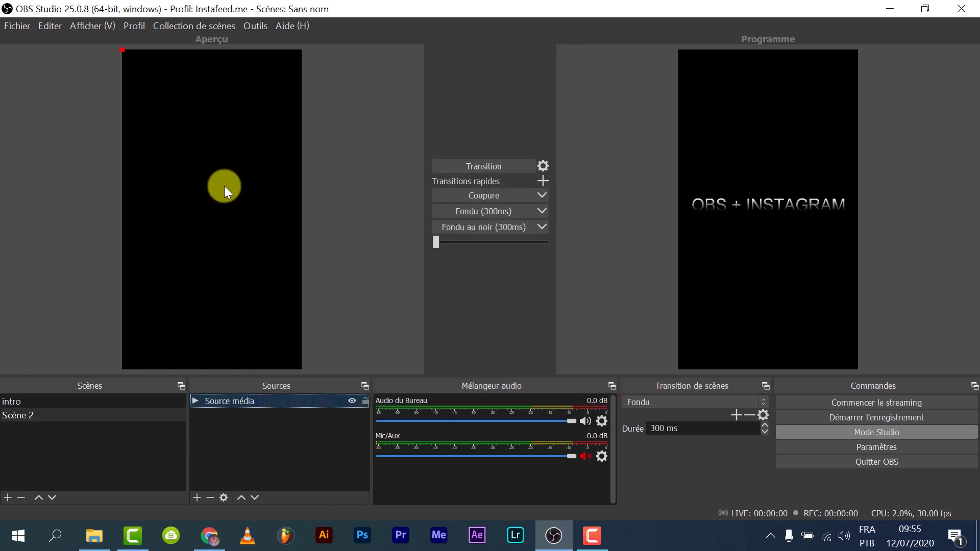
{"action": "left_click", "coordinate": [509, 166]}
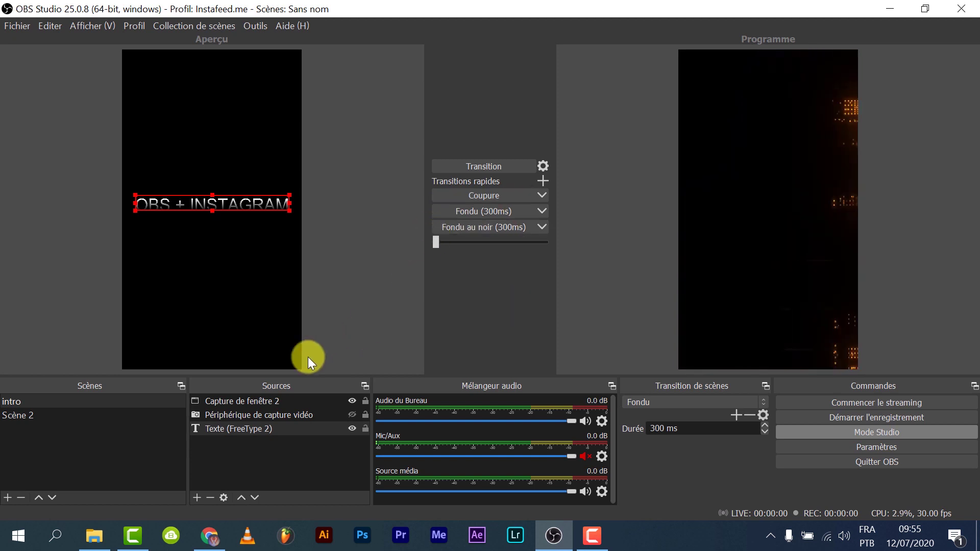
Step: In Scène 2, shrink the oversized video so it fits exactly across the width of the vertical canvas
{"action": "left_click", "coordinate": [49, 415]}
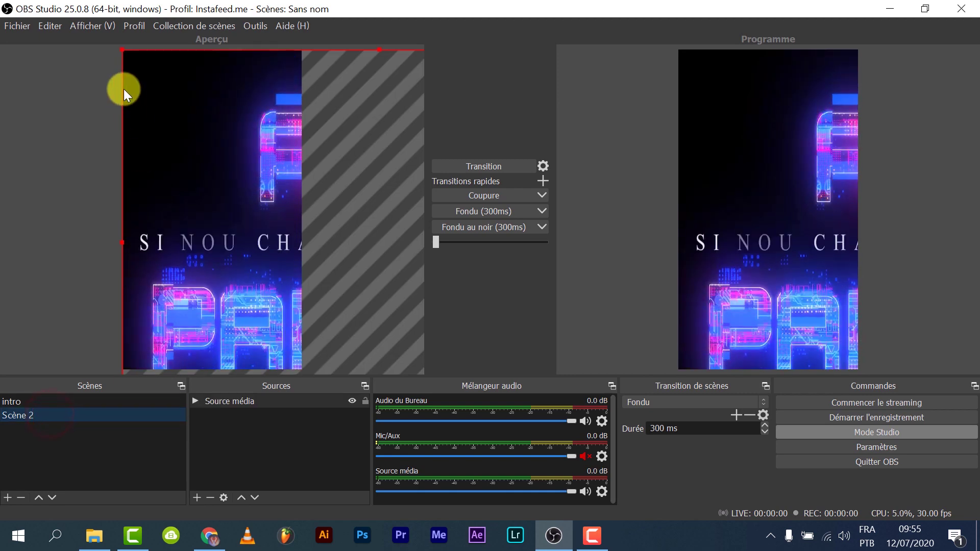
{"action": "left_click_drag", "start_coordinate": [122, 48], "coordinate": [298, 218]}
{"action": "left_click_drag", "start_coordinate": [382, 258], "coordinate": [246, 185]}
{"action": "left_click_drag", "start_coordinate": [367, 240], "coordinate": [240, 161]}
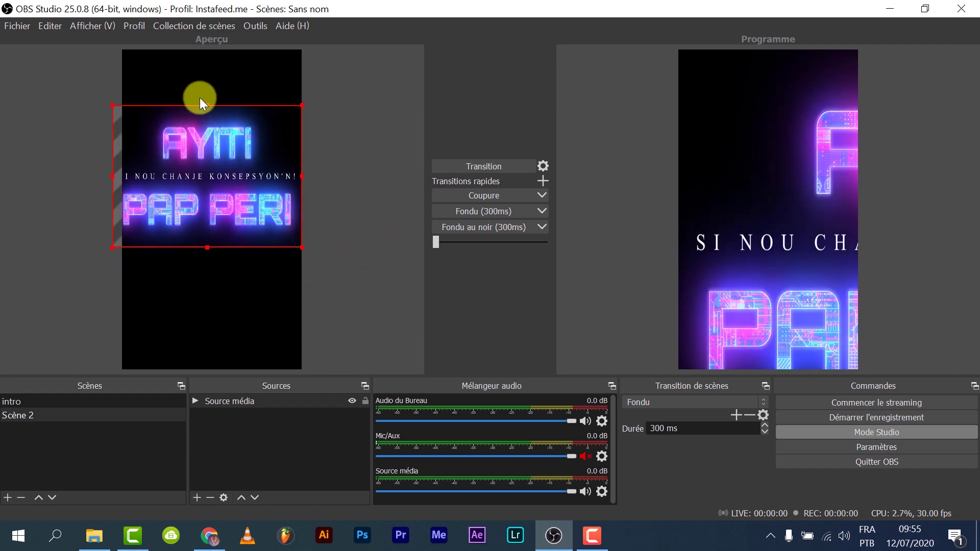
{"action": "left_click", "coordinate": [111, 102]}
{"action": "left_click", "coordinate": [119, 106]}
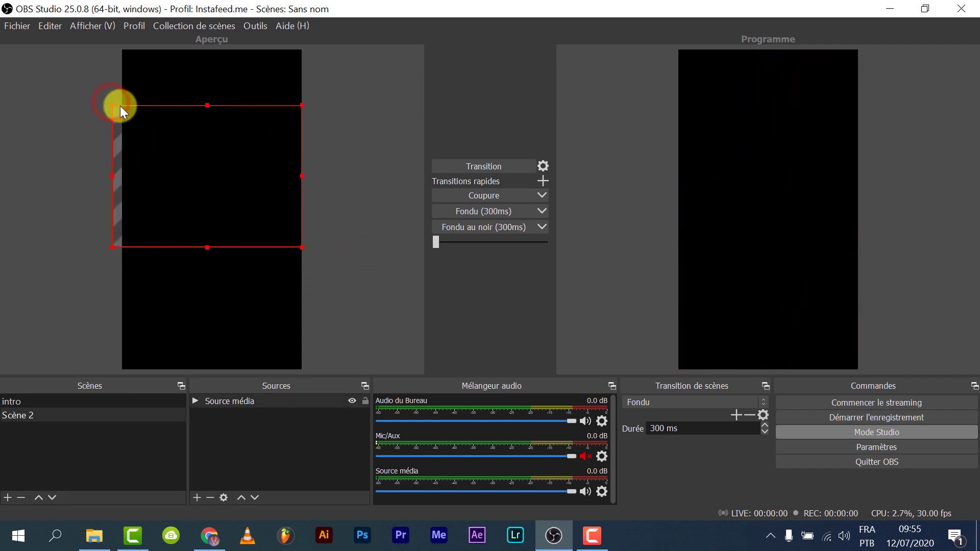
{"action": "left_click_drag", "start_coordinate": [114, 107], "coordinate": [123, 112]}
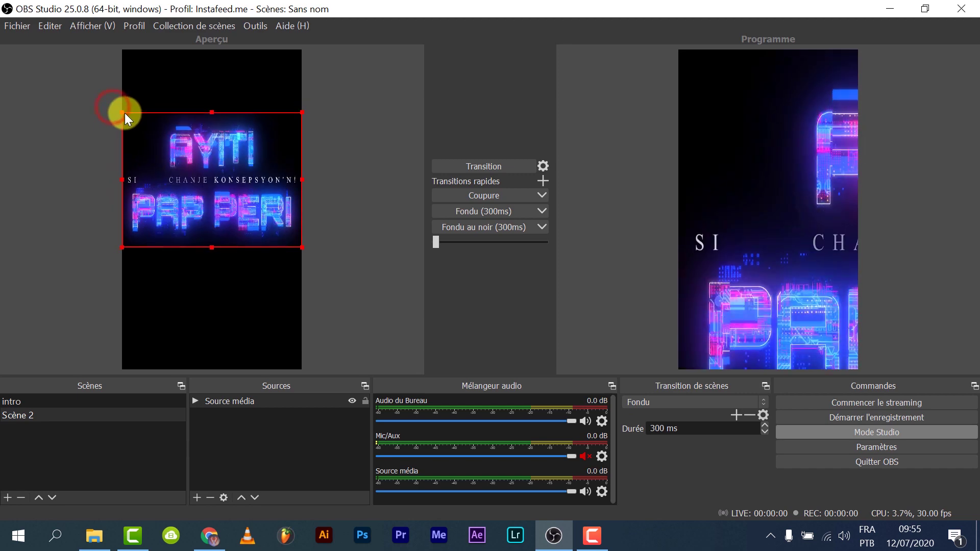
Step: Position the video in the upper half of the vertical canvas, leaving a black gap above it
{"action": "left_click_drag", "start_coordinate": [212, 186], "coordinate": [213, 120]}
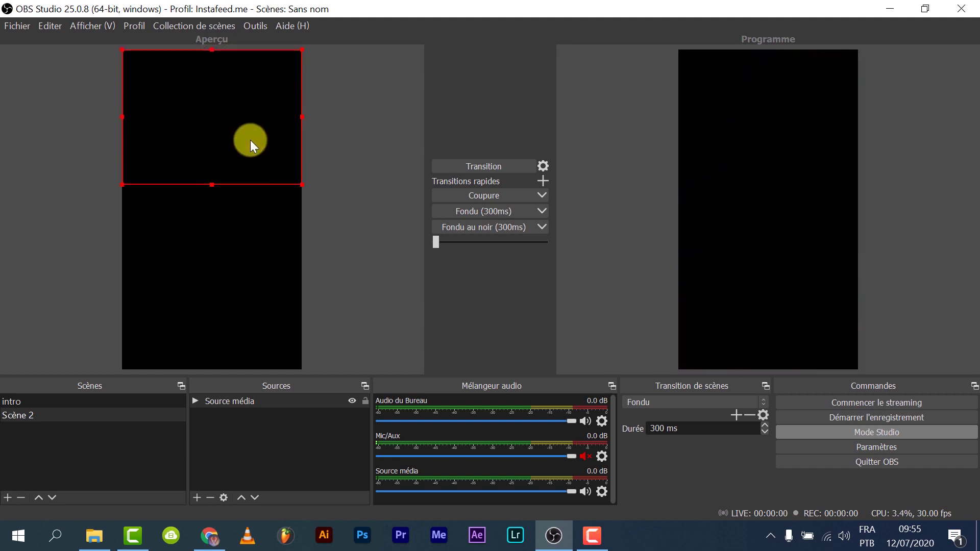
{"action": "left_click_drag", "start_coordinate": [250, 139], "coordinate": [250, 168]}
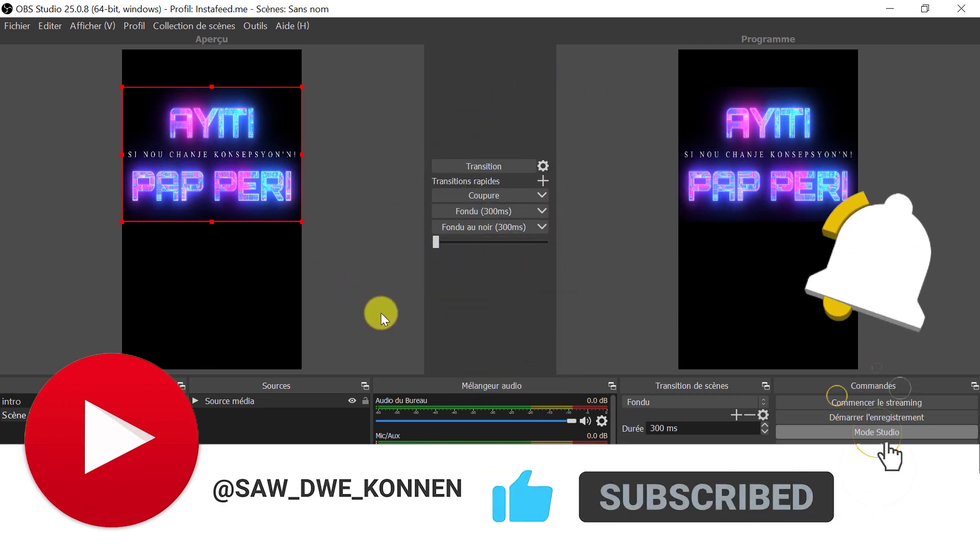
{"action": "left_click", "coordinate": [393, 285]}
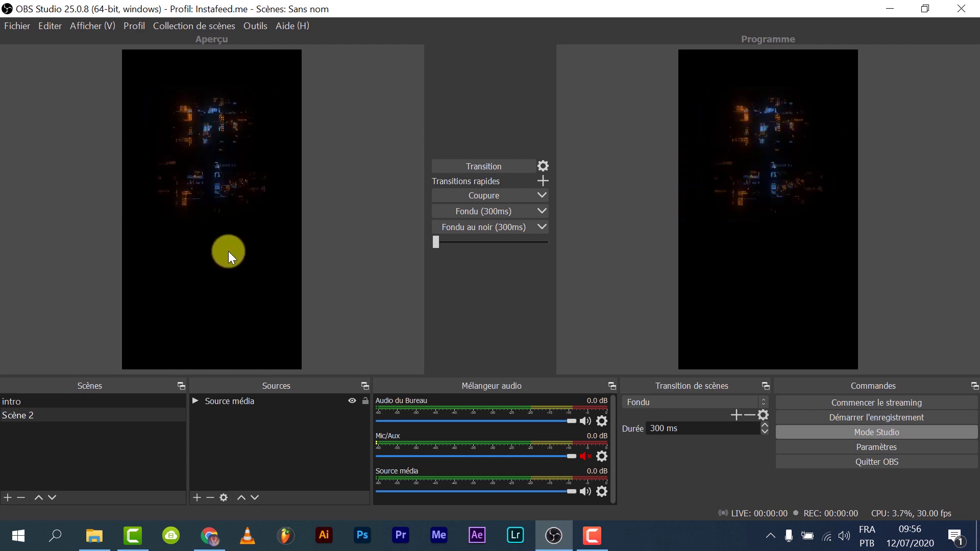
{"action": "left_click_drag", "start_coordinate": [213, 182], "coordinate": [210, 194]}
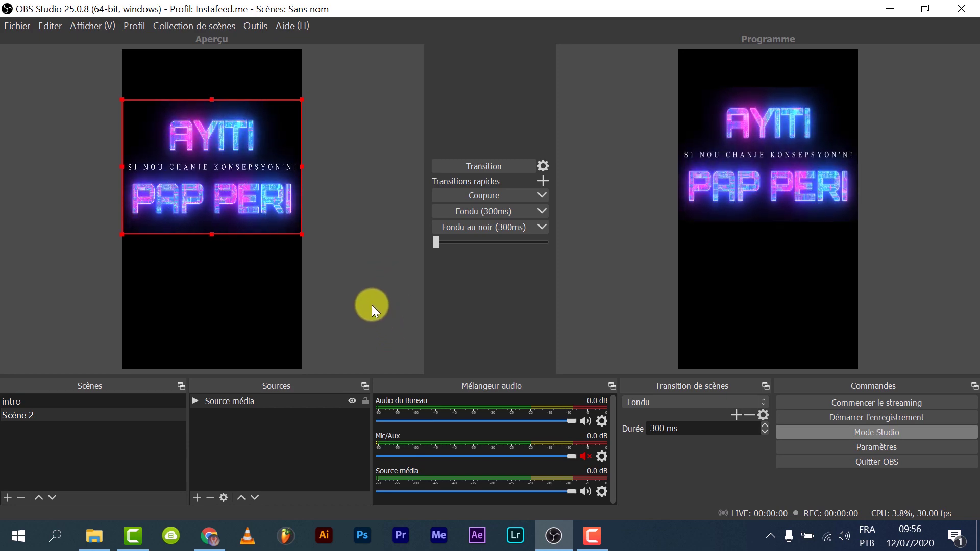
Step: Add a Texte (GDI+) source to Scène 2 containing the filler text FGHJKLÇ~DFGBHNM,FGHJKLDFGHJKCVBNMCVBNFBNM,DFVBNMDFGHNM
{"action": "left_click", "coordinate": [193, 496]}
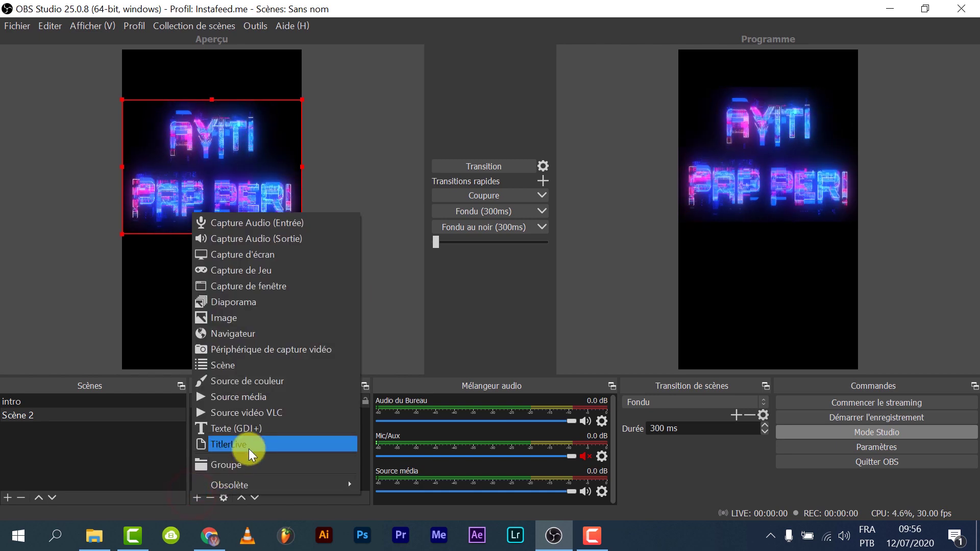
{"action": "left_click", "coordinate": [253, 430]}
{"action": "left_click", "coordinate": [505, 338]}
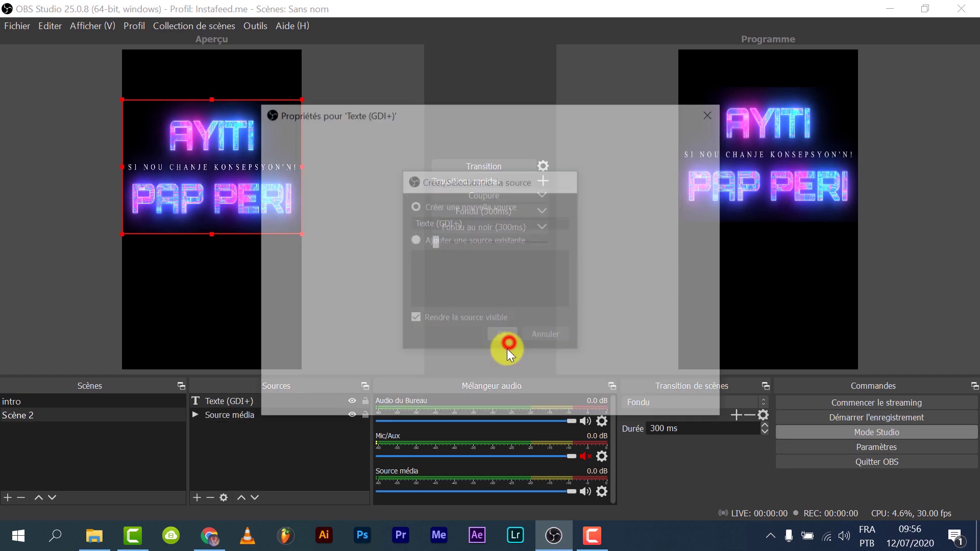
{"action": "left_click", "coordinate": [470, 353]}
{"action": "type", "text": "FGHJKLÇ"}
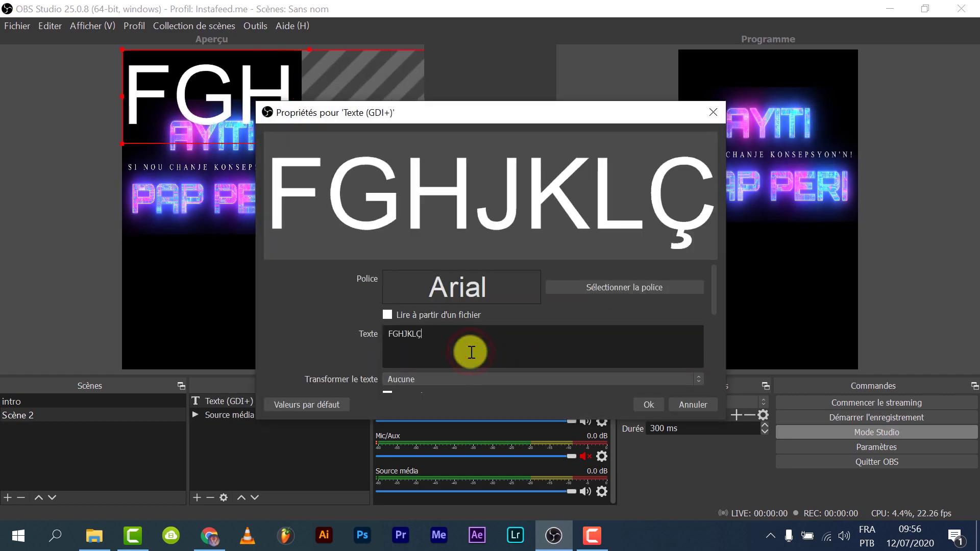
{"action": "type", "text": "~DFGBHNM,FGHJKLDFGHJKCVBNMCVBN"}
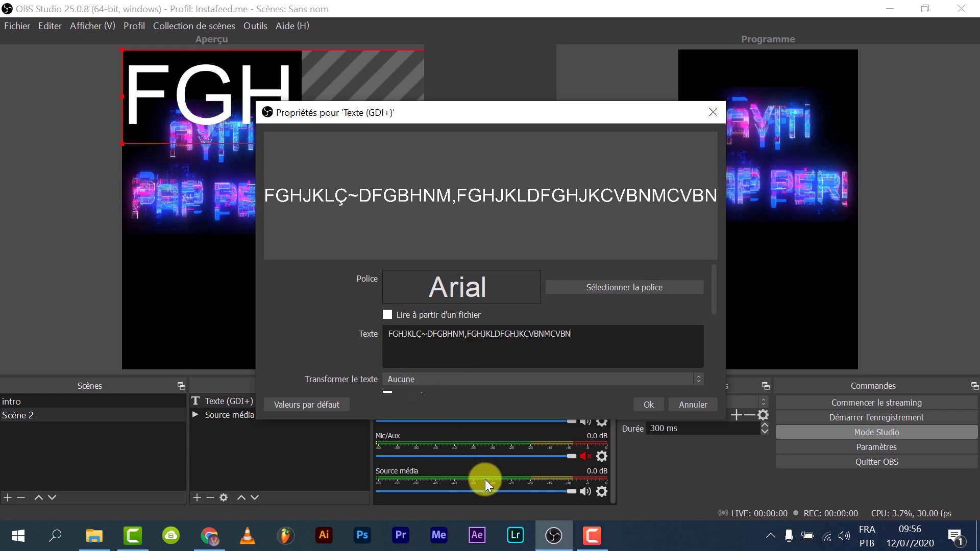
{"action": "type", "text": "FBNM,DFVBNMDFGHNM"}
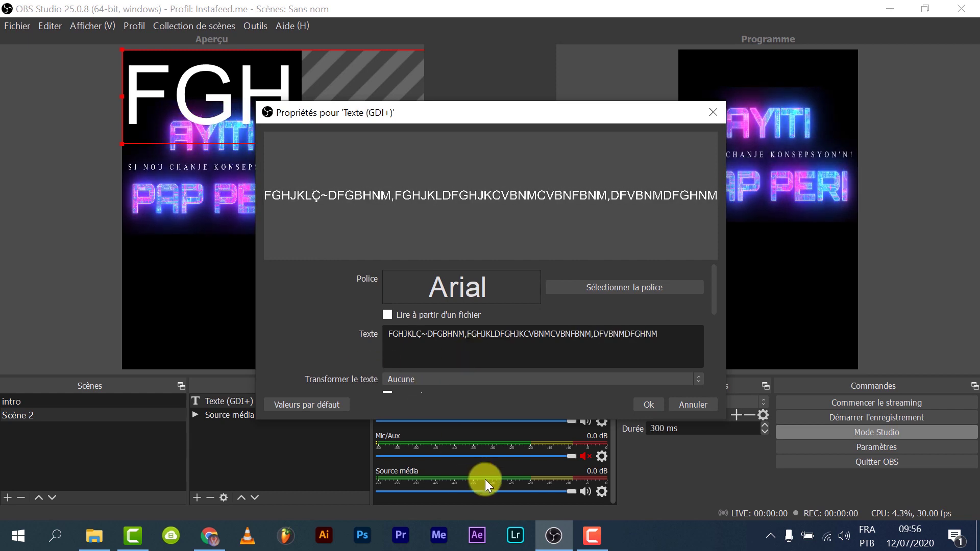
{"action": "left_click", "coordinate": [647, 404]}
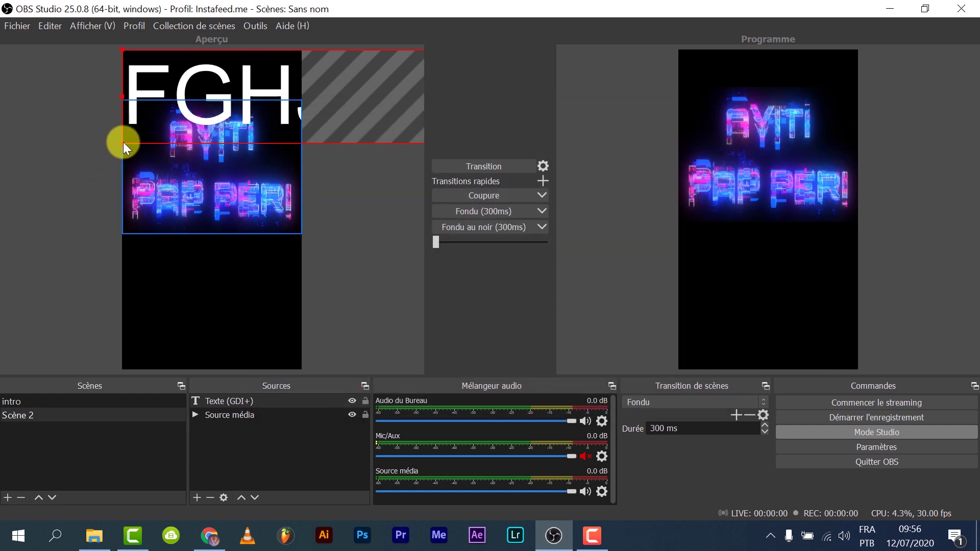
Step: Shrink the filler text to a thin line and place it across the canvas along the video's upper edge
{"action": "left_click_drag", "start_coordinate": [121, 143], "coordinate": [330, 103]}
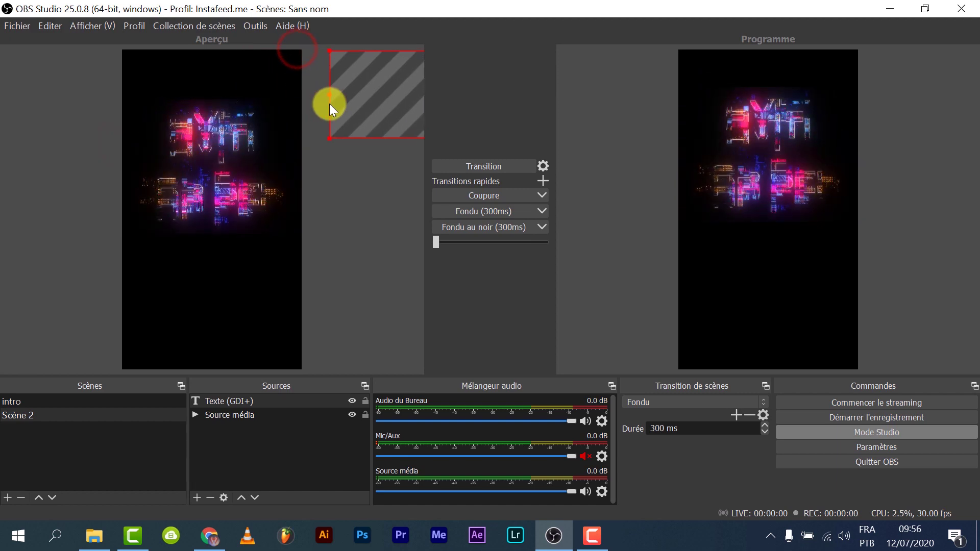
{"action": "left_click_drag", "start_coordinate": [391, 97], "coordinate": [84, 111]}
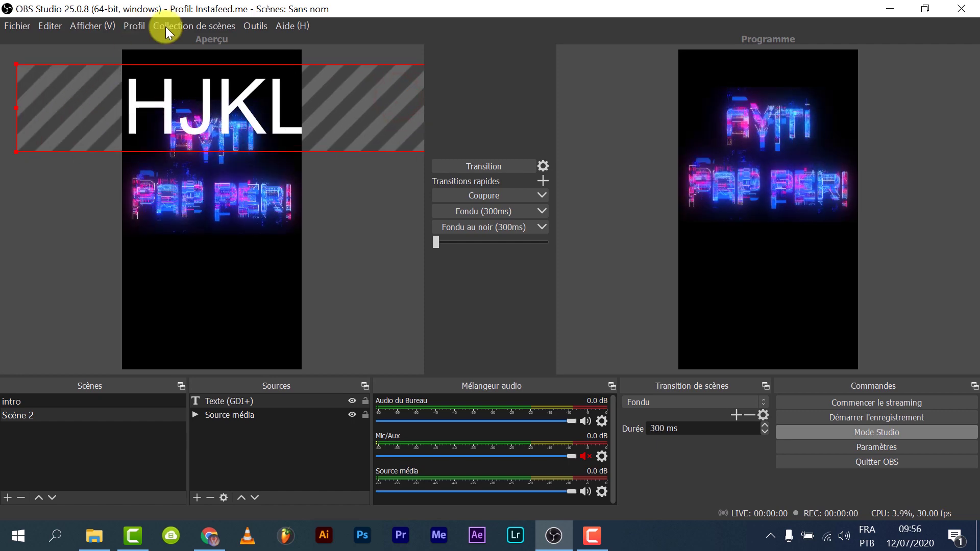
{"action": "left_click_drag", "start_coordinate": [306, 82], "coordinate": [15, 109]}
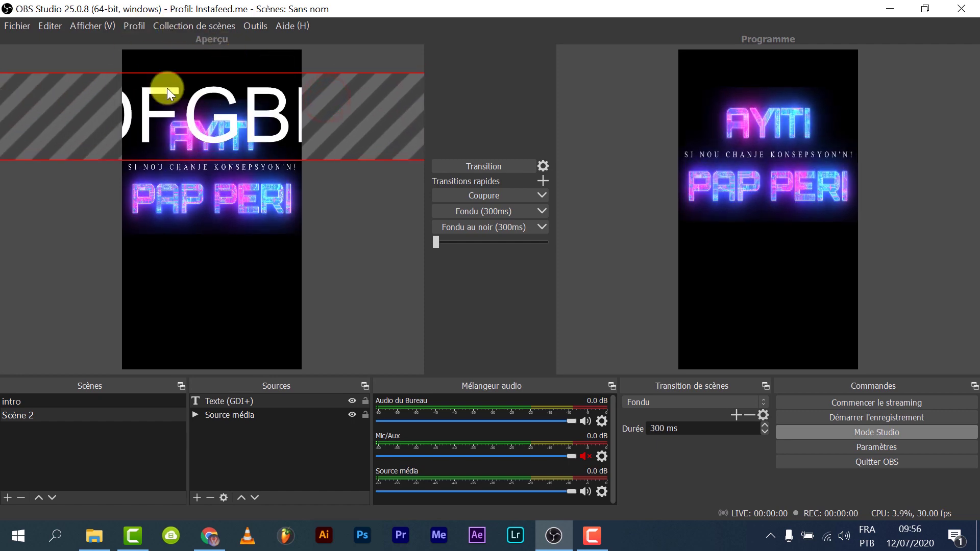
{"action": "left_click_drag", "start_coordinate": [369, 125], "coordinate": [235, 92]}
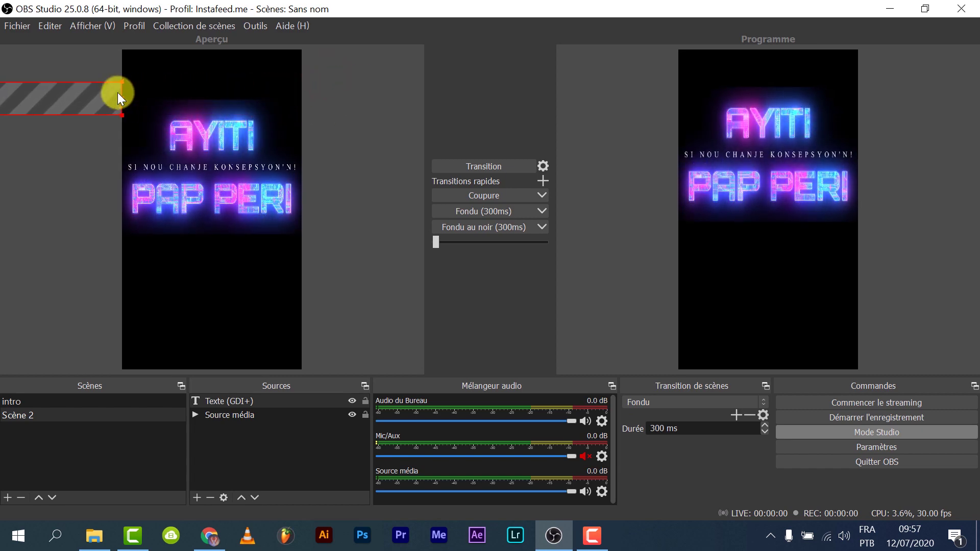
{"action": "left_click_drag", "start_coordinate": [118, 93], "coordinate": [115, 93]}
{"action": "left_click_drag", "start_coordinate": [46, 99], "coordinate": [467, 102]}
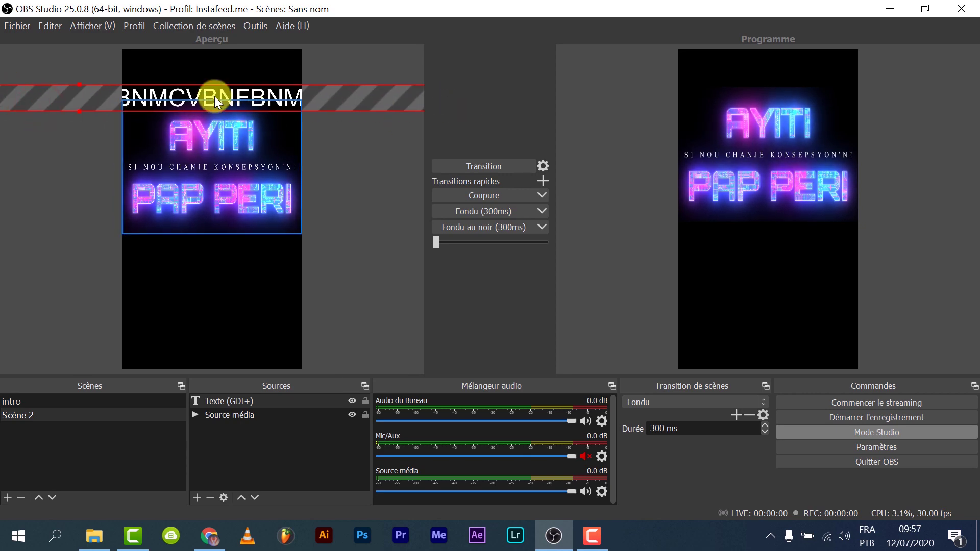
{"action": "left_click_drag", "start_coordinate": [78, 84], "coordinate": [271, 83]}
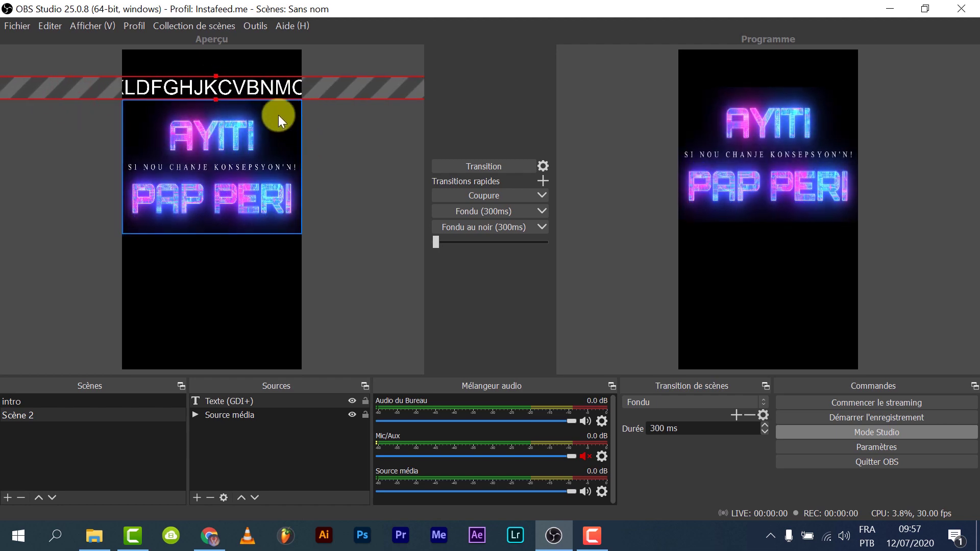
{"action": "left_click_drag", "start_coordinate": [272, 91], "coordinate": [273, 98]}
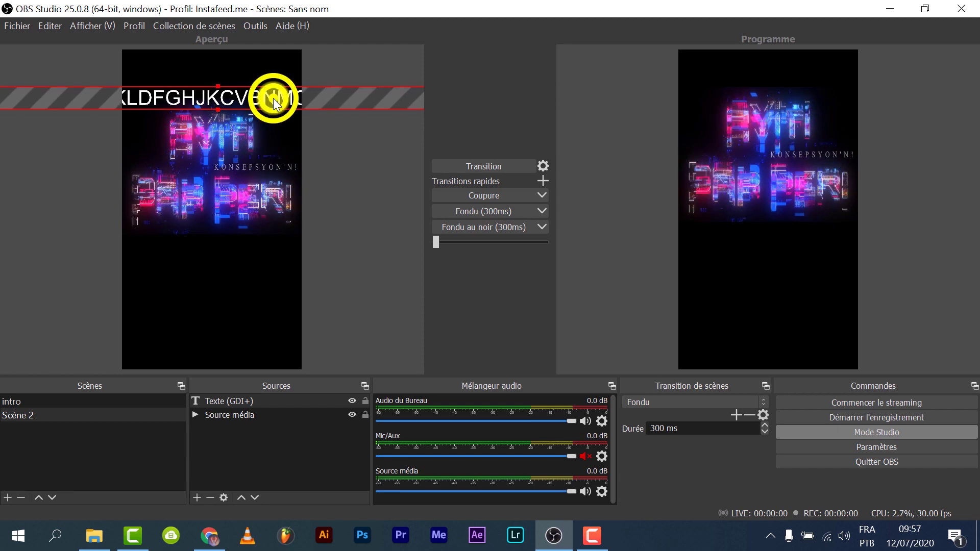
{"action": "right_click", "coordinate": [274, 98]}
{"action": "left_click", "coordinate": [335, 58]}
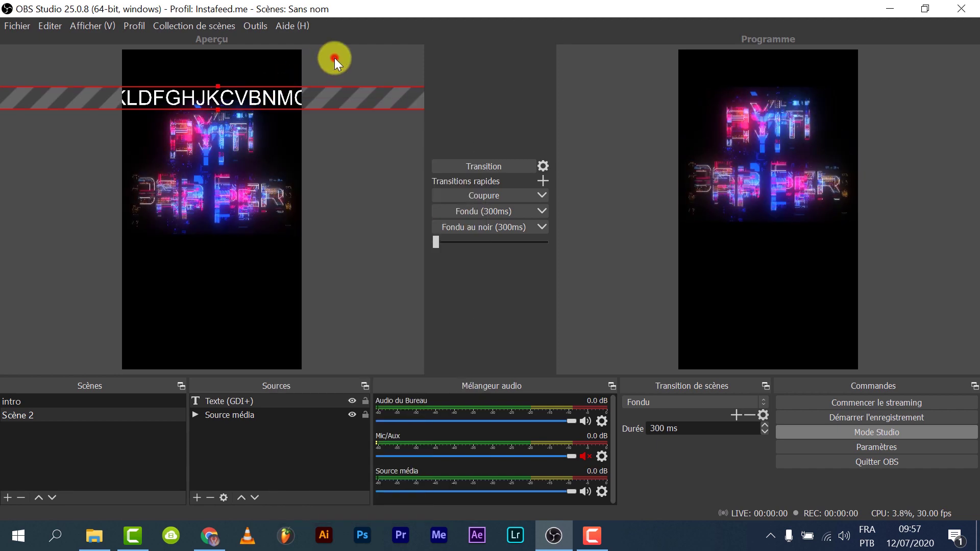
Step: Add a Défilement effect filter with its default name to the Texte (GDI+) source in Scène 2
{"action": "left_click", "coordinate": [281, 100]}
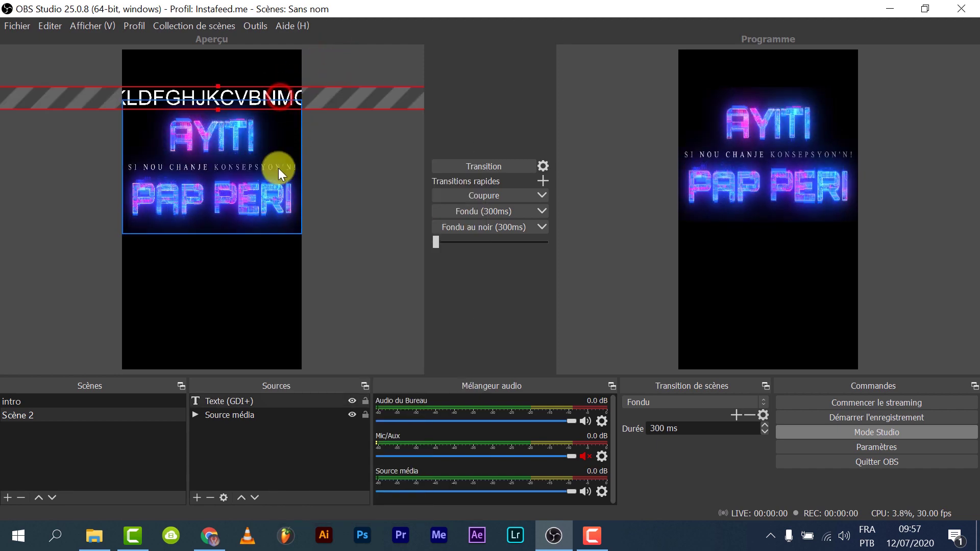
{"action": "right_click", "coordinate": [294, 400]}
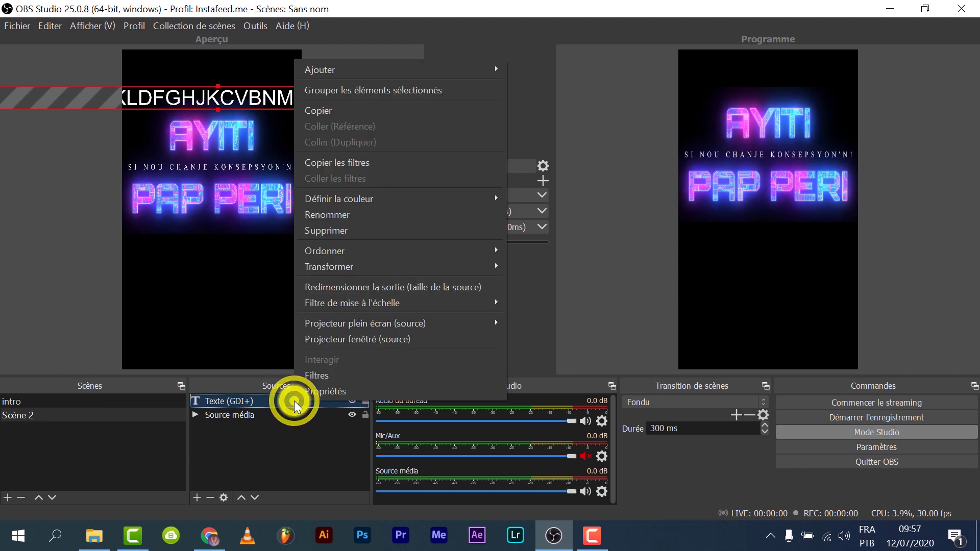
{"action": "left_click", "coordinate": [321, 376]}
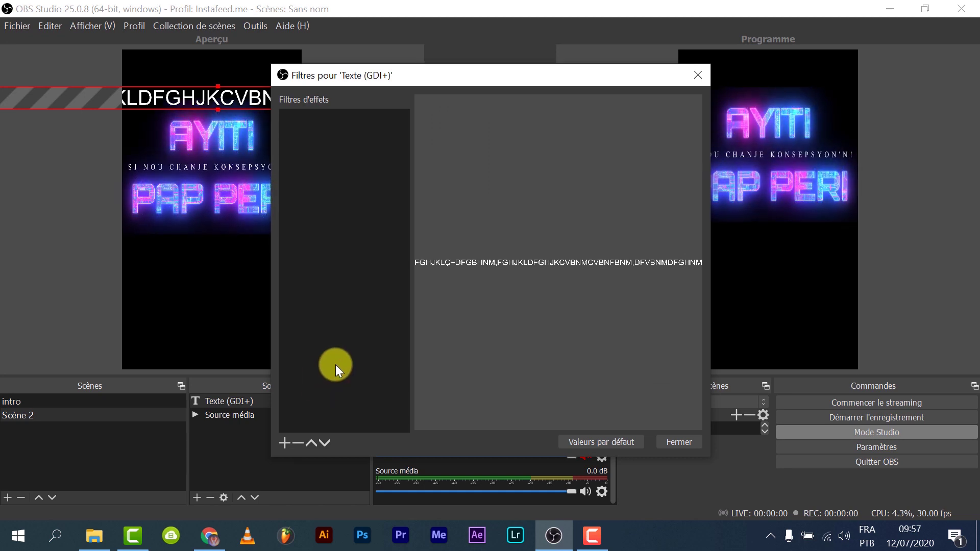
{"action": "left_click", "coordinate": [284, 442]}
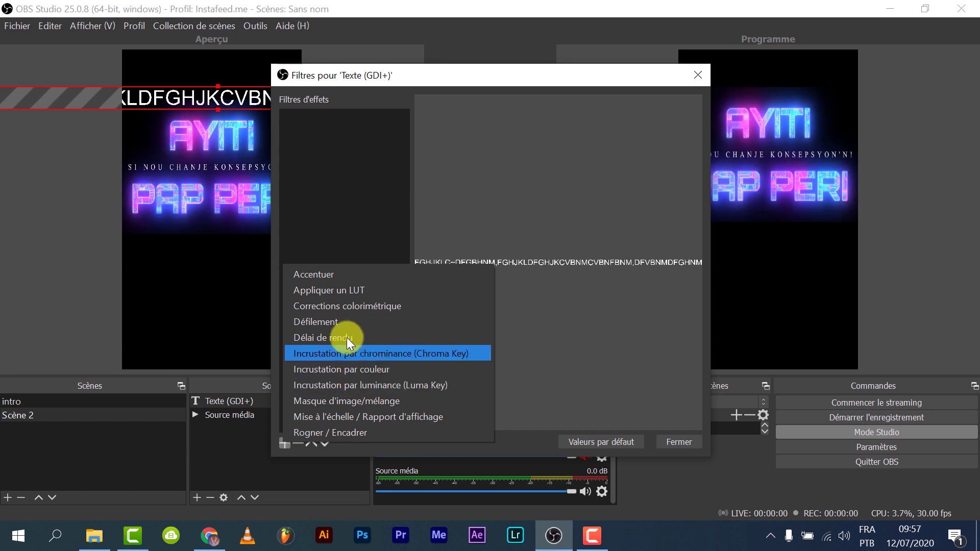
{"action": "left_click", "coordinate": [344, 324]}
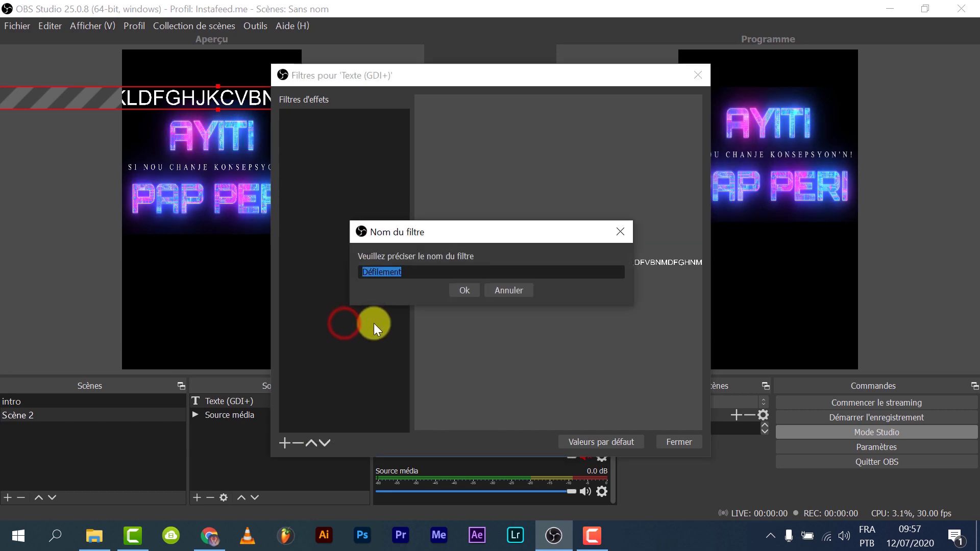
{"action": "left_click", "coordinate": [463, 291]}
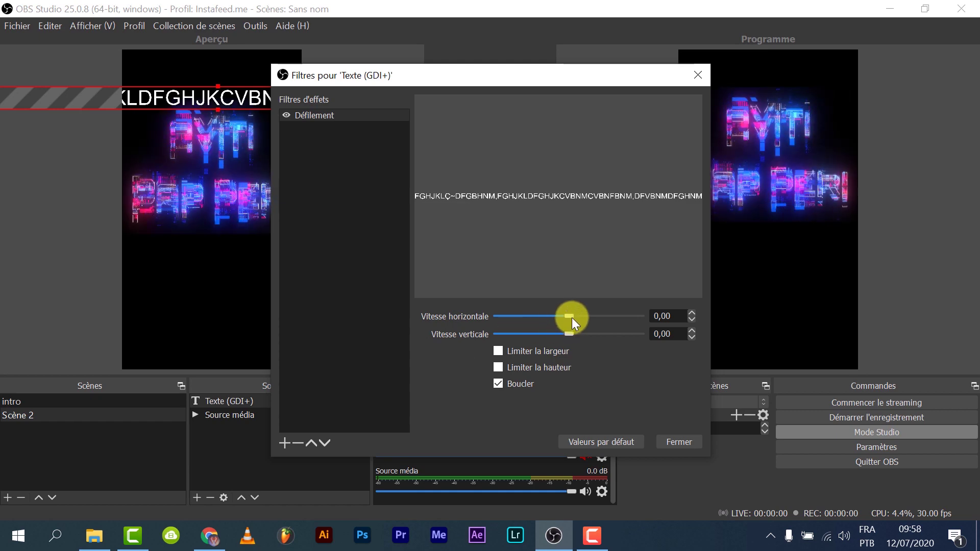
Step: Set the Défilement filter's horizontal speed to 273, keep the vertical speed at 0, and close the filter settings
{"action": "mouse_move", "coordinate": [571, 318]}
{"action": "left_mouse_down"}
{"action": "mouse_move", "coordinate": [592, 315]}
{"action": "mouse_move", "coordinate": [604, 333]}
{"action": "mouse_move", "coordinate": [608, 316]}
{"action": "mouse_move", "coordinate": [583, 333]}
{"action": "left_mouse_up"}
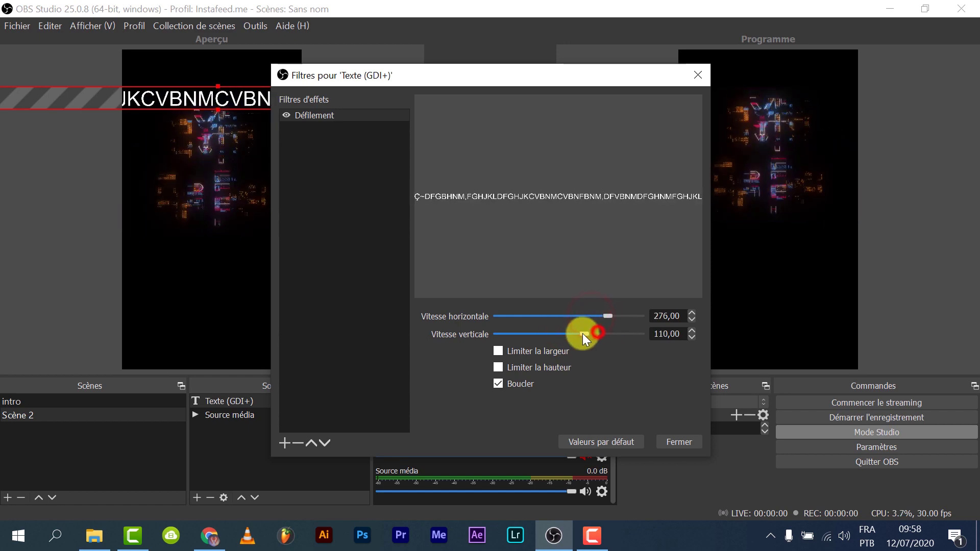
{"action": "left_click", "coordinate": [605, 446]}
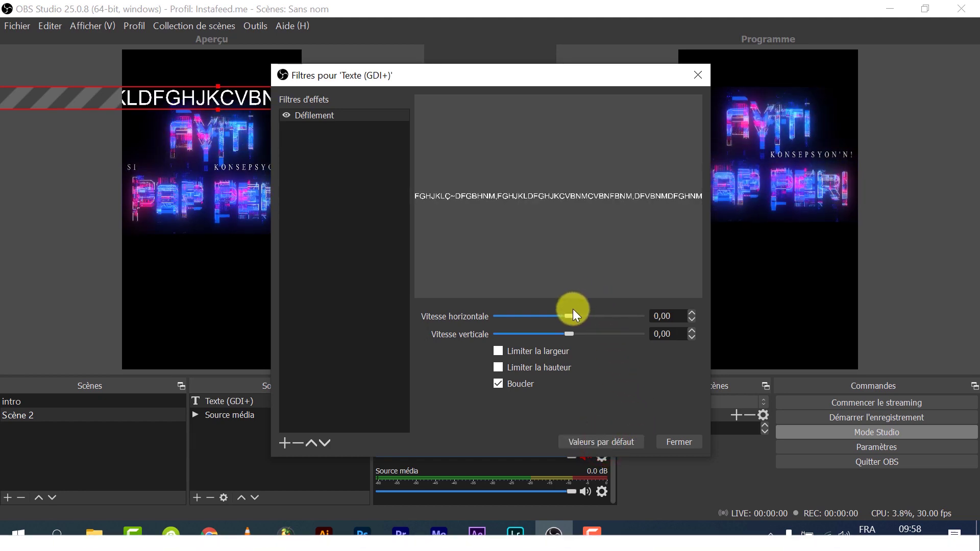
{"action": "left_click_drag", "start_coordinate": [568, 316], "coordinate": [597, 311]}
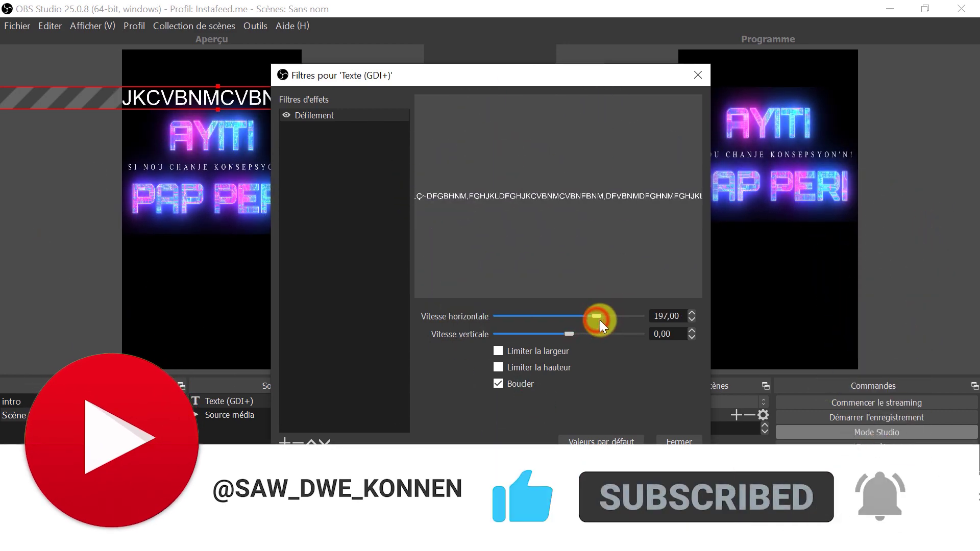
{"action": "left_click_drag", "start_coordinate": [598, 314], "coordinate": [607, 316]}
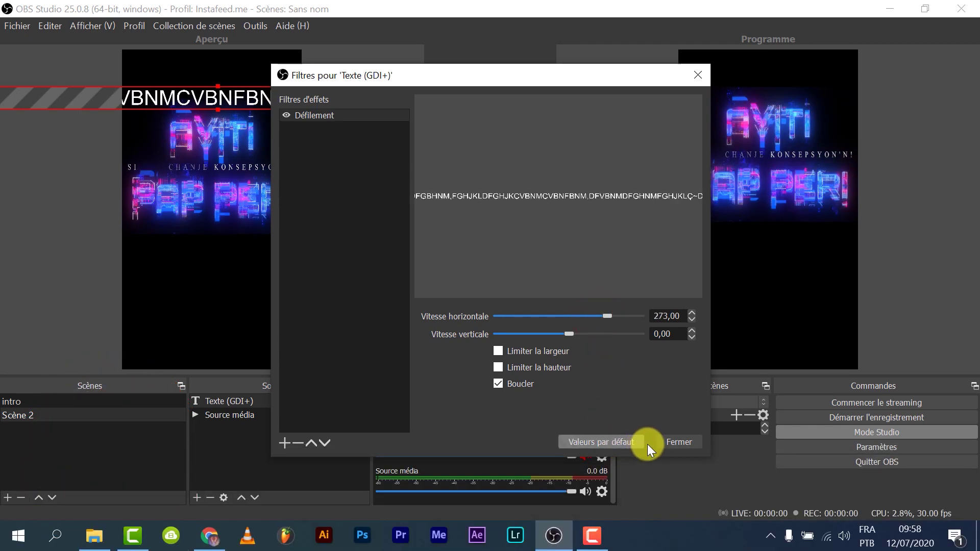
{"action": "left_click", "coordinate": [670, 442]}
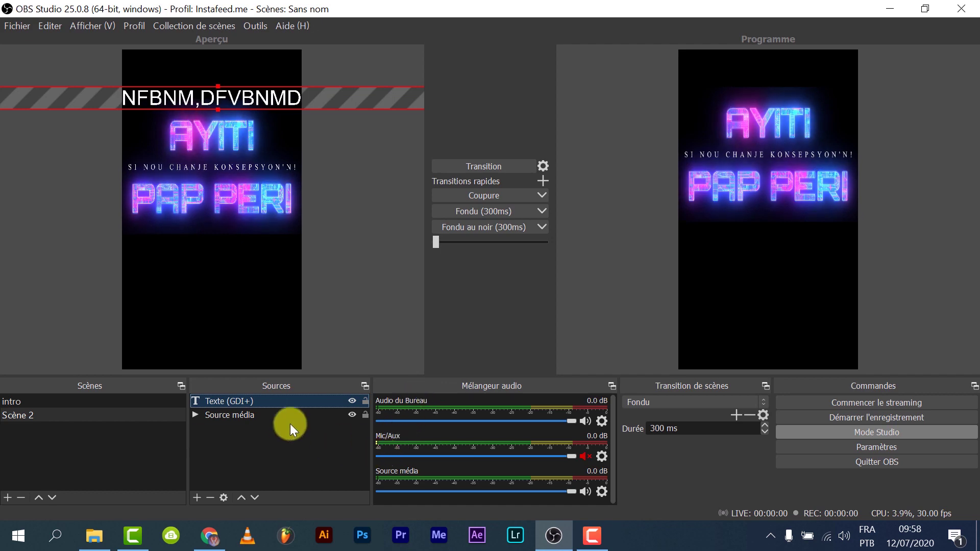
Step: Append a period and trailing spaces to the filler text, and transition Scène 2 to the program output
{"action": "double_click", "coordinate": [282, 403]}
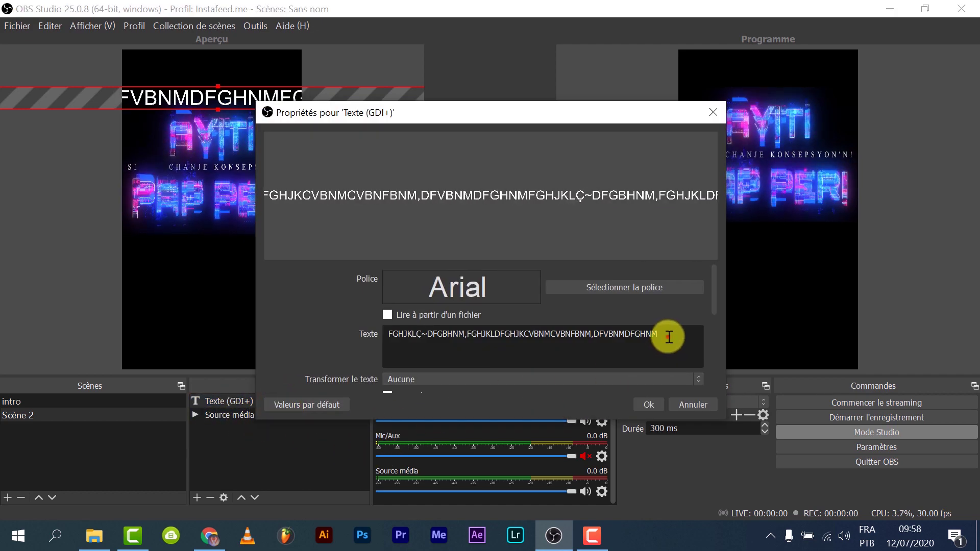
{"action": "type", "text": "."}
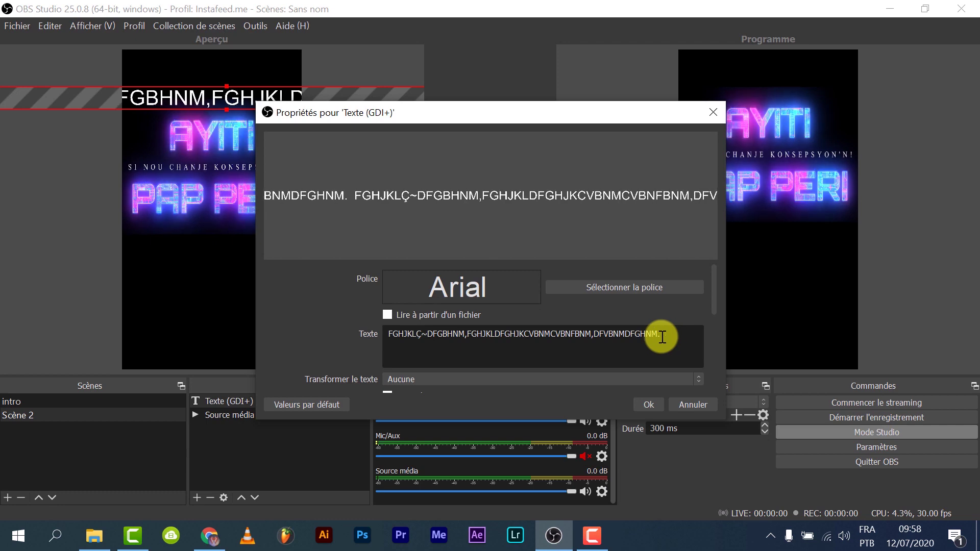
{"action": "left_click", "coordinate": [641, 404]}
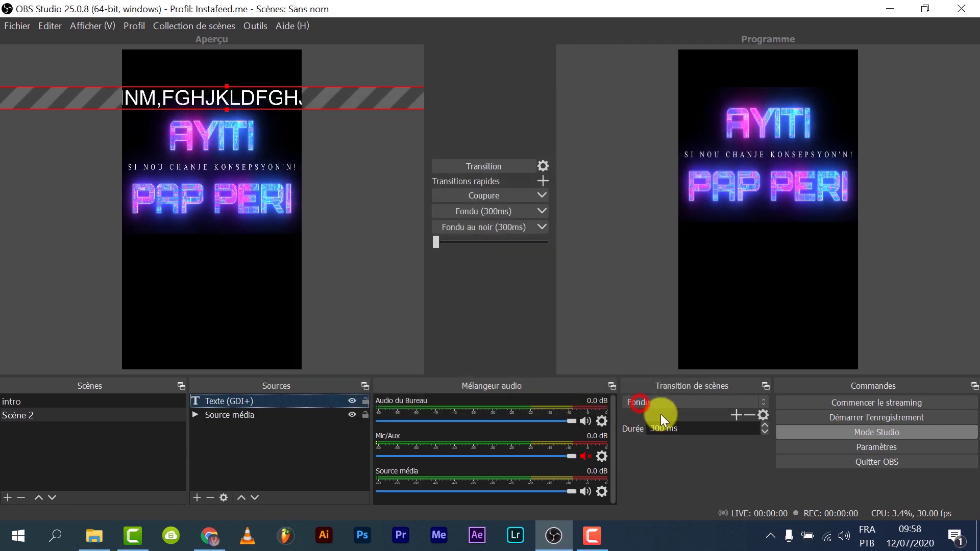
{"action": "left_click", "coordinate": [474, 170]}
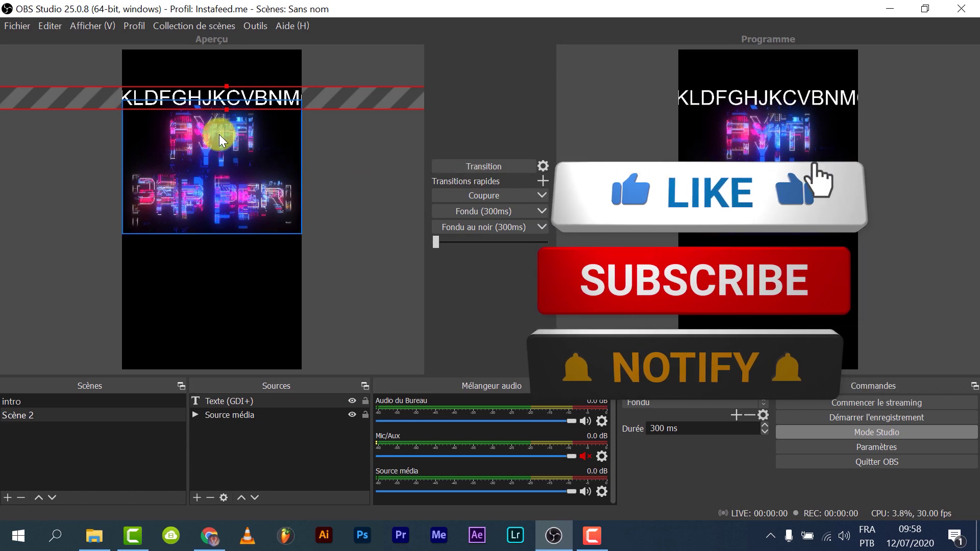
Step: Shrink the scrolling text and place it along the bottom edge of the canvas, updating the program output
{"action": "left_click_drag", "start_coordinate": [225, 86], "coordinate": [222, 94]}
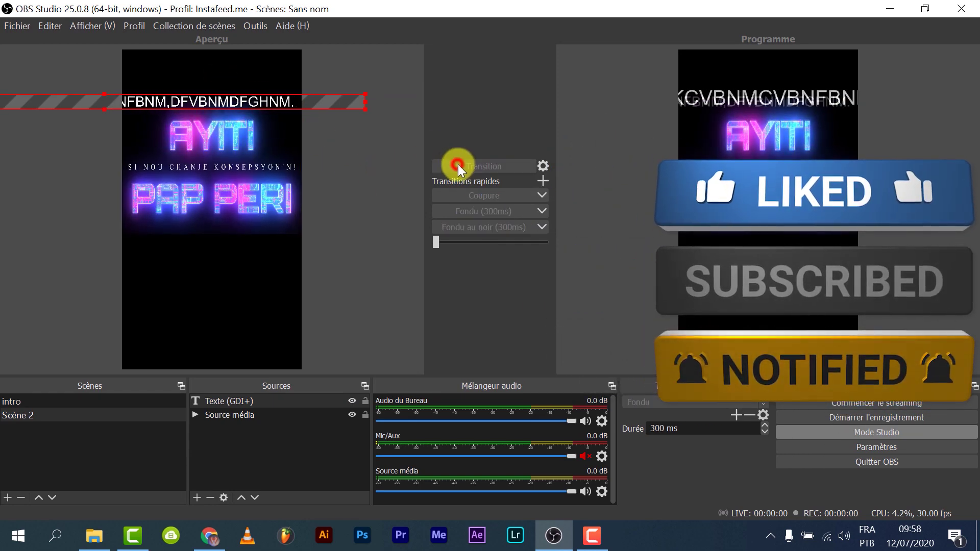
{"action": "left_click", "coordinate": [458, 165]}
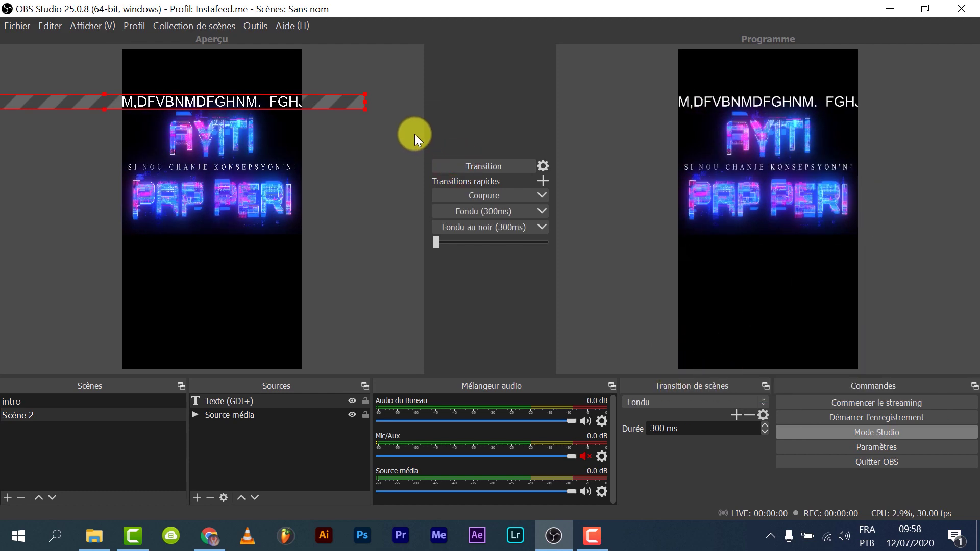
{"action": "left_click_drag", "start_coordinate": [188, 102], "coordinate": [212, 361]}
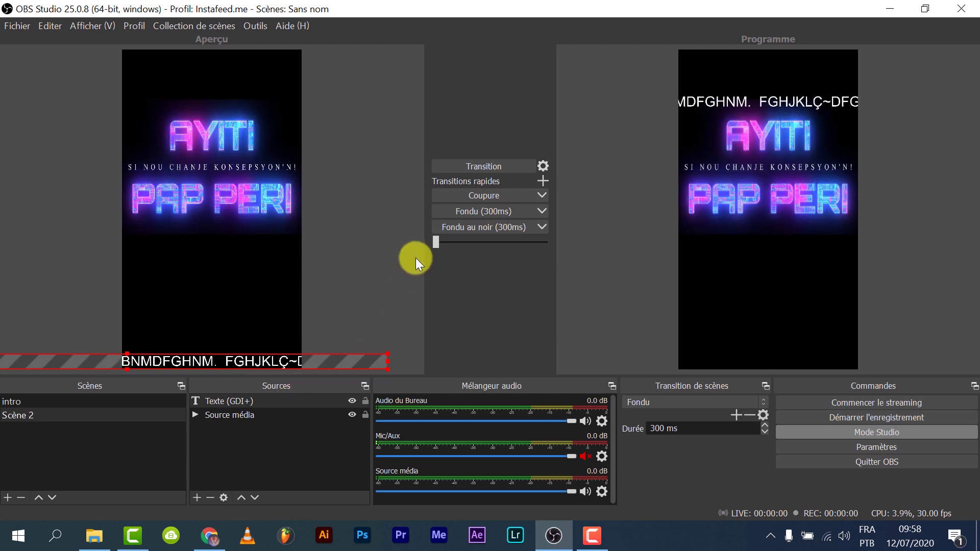
{"action": "left_click", "coordinate": [482, 164]}
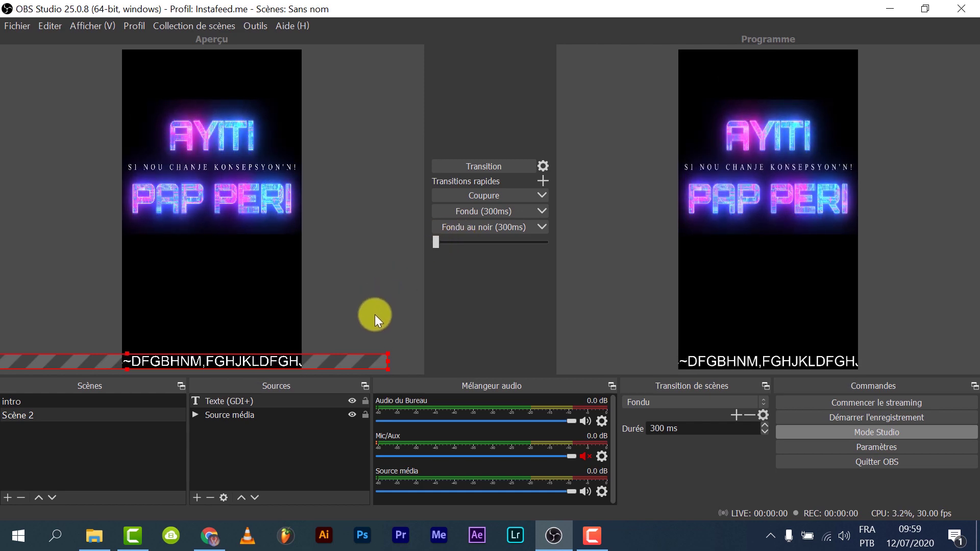
Step: Switch to Chrome and copy the stream key from the Instafeed RTMP page
{"action": "left_click", "coordinate": [213, 536]}
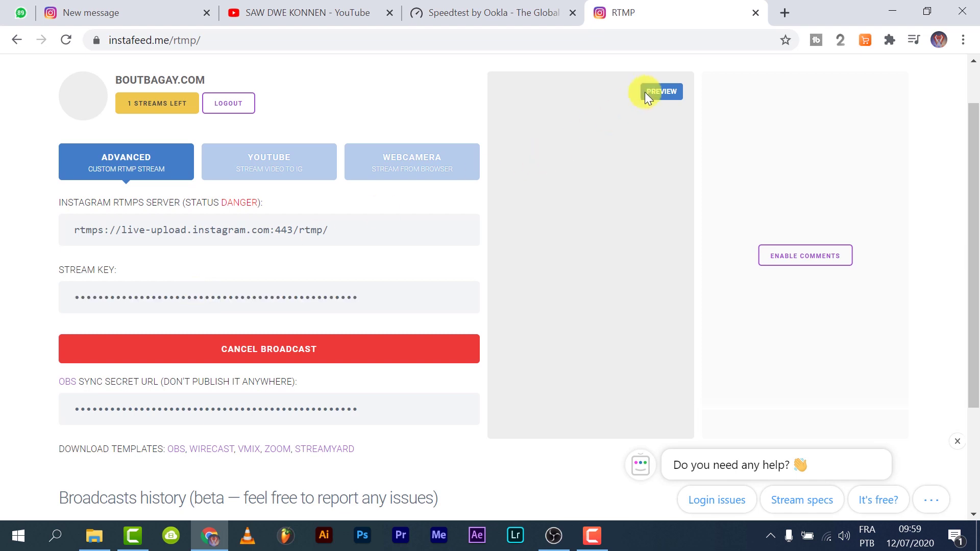
{"action": "left_click", "coordinate": [245, 297]}
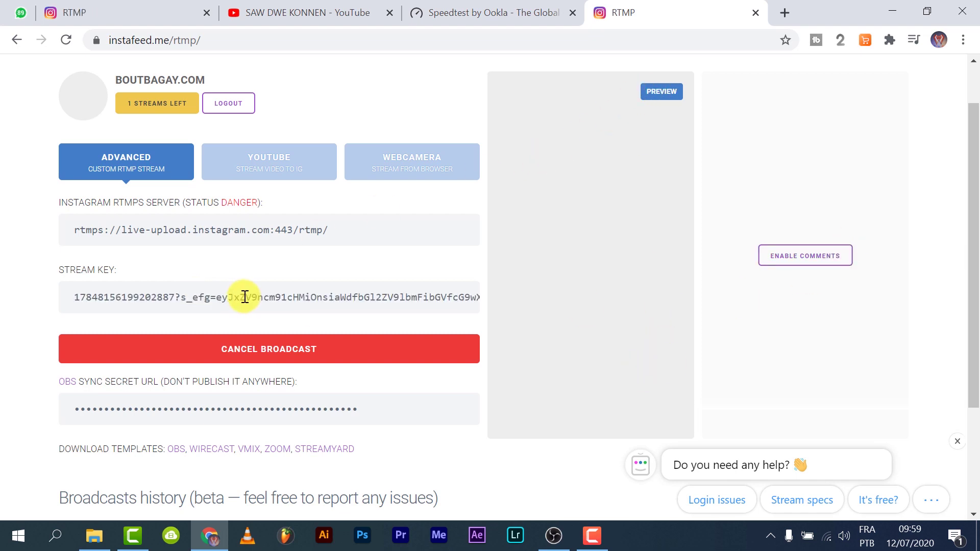
{"action": "triple_click", "coordinate": [245, 297]}
{"action": "right_click", "coordinate": [249, 298]}
{"action": "left_click", "coordinate": [301, 313]}
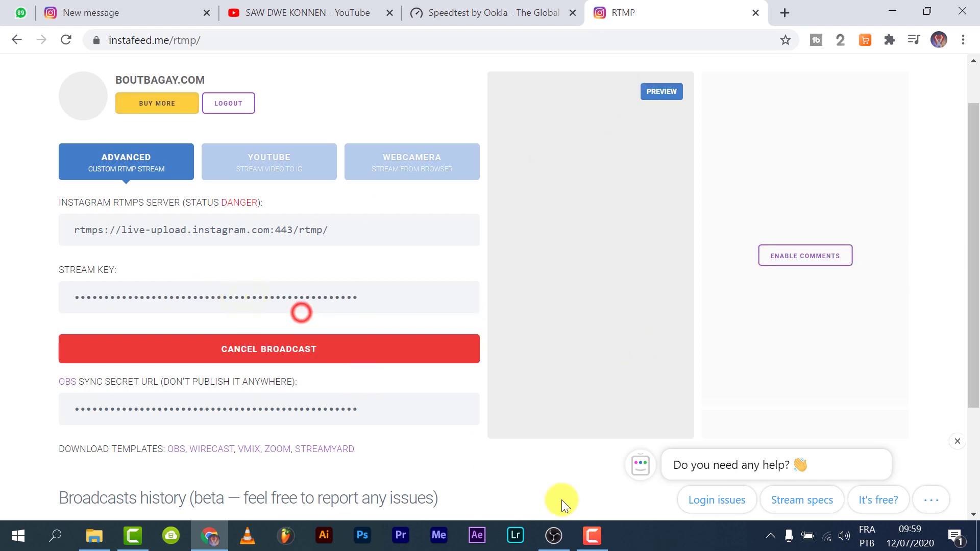
Step: Return to OBS Studio and replace the stream key in the stream settings with the copied key, applying the change
{"action": "left_click", "coordinate": [551, 542]}
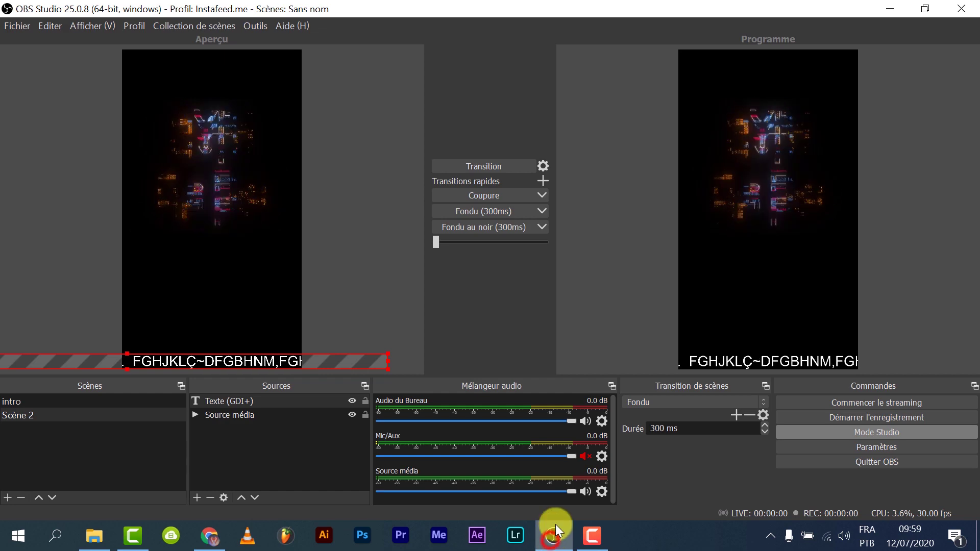
{"action": "left_click", "coordinate": [871, 449]}
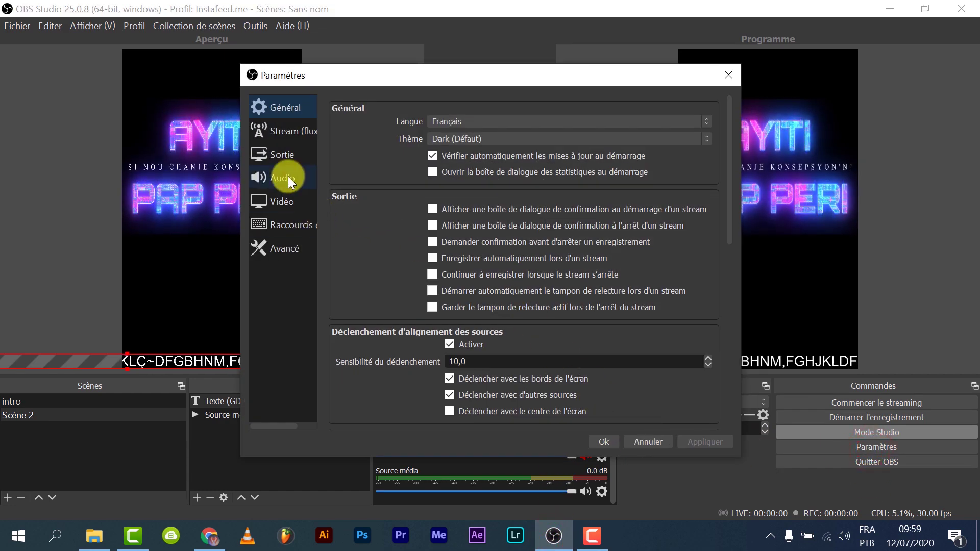
{"action": "left_click", "coordinate": [284, 136]}
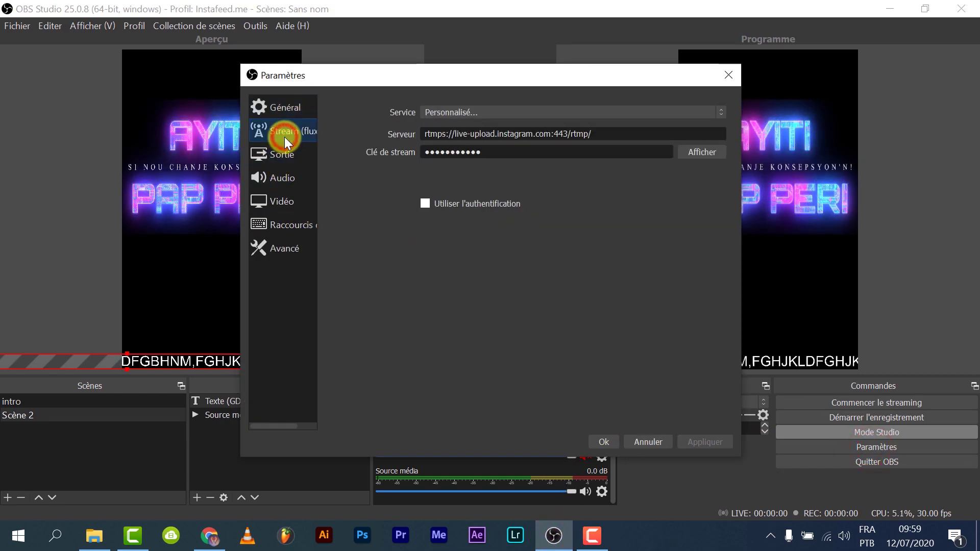
{"action": "double_click", "coordinate": [496, 152]}
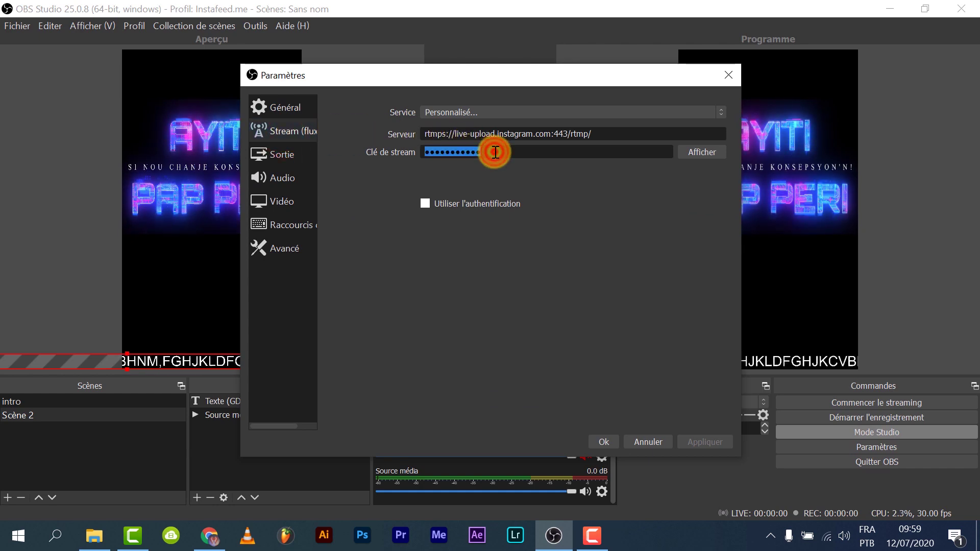
{"action": "key", "text": "ctrl+v"}
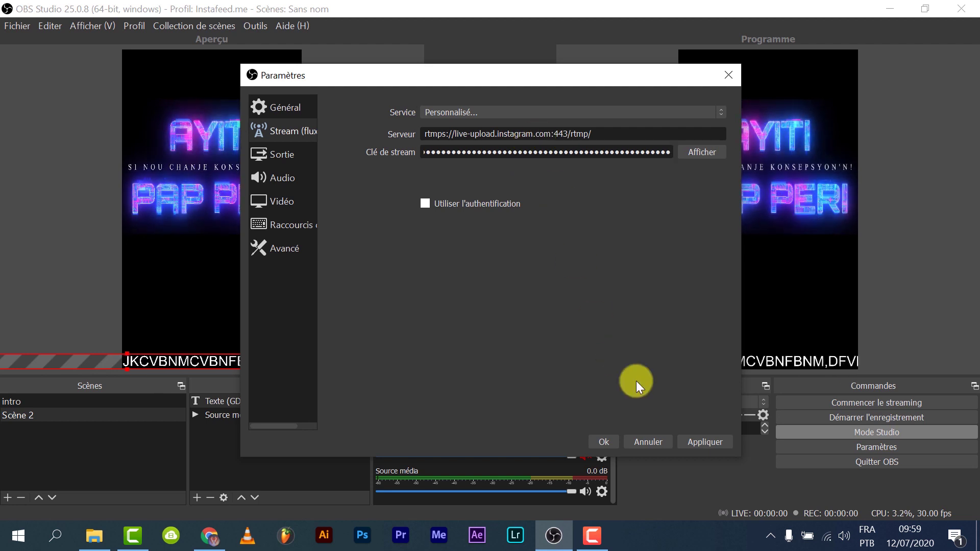
{"action": "left_click", "coordinate": [699, 441]}
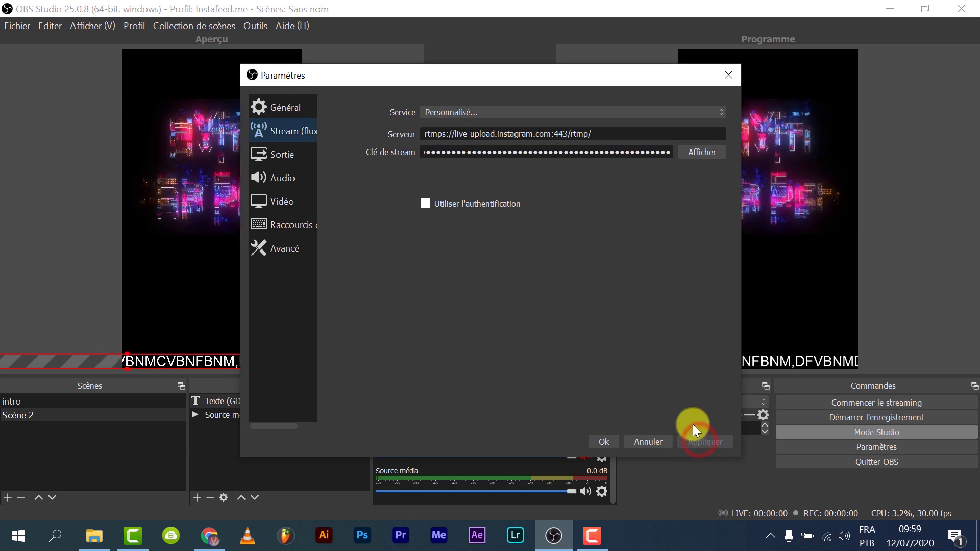
{"action": "left_click", "coordinate": [606, 442]}
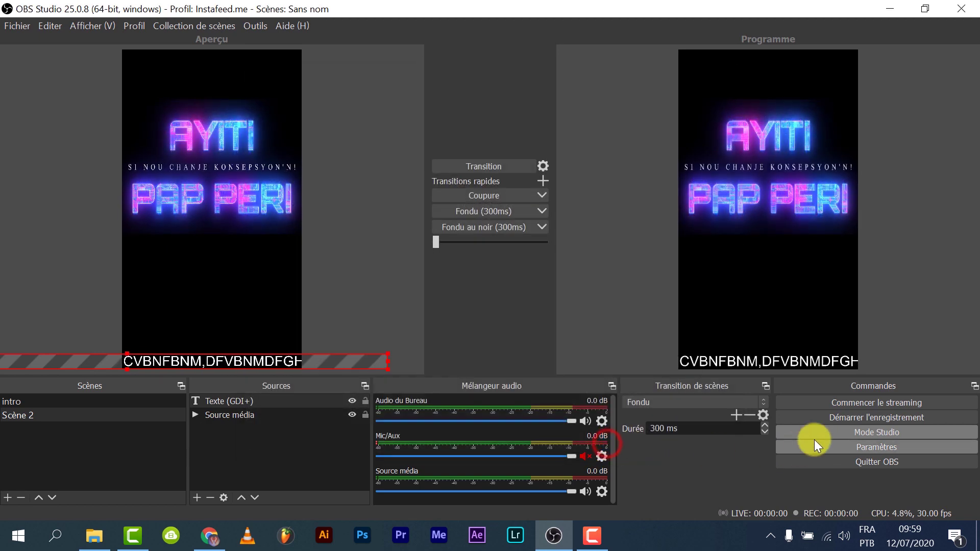
Step: Start streaming and switch to the Instafeed page in Chrome to check the live preview
{"action": "left_click", "coordinate": [868, 404]}
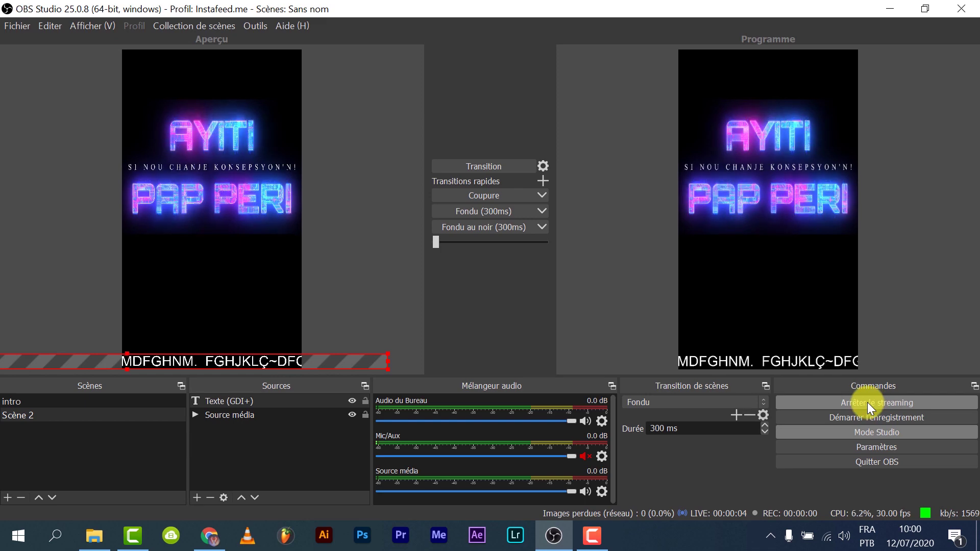
{"action": "left_click", "coordinate": [225, 544]}
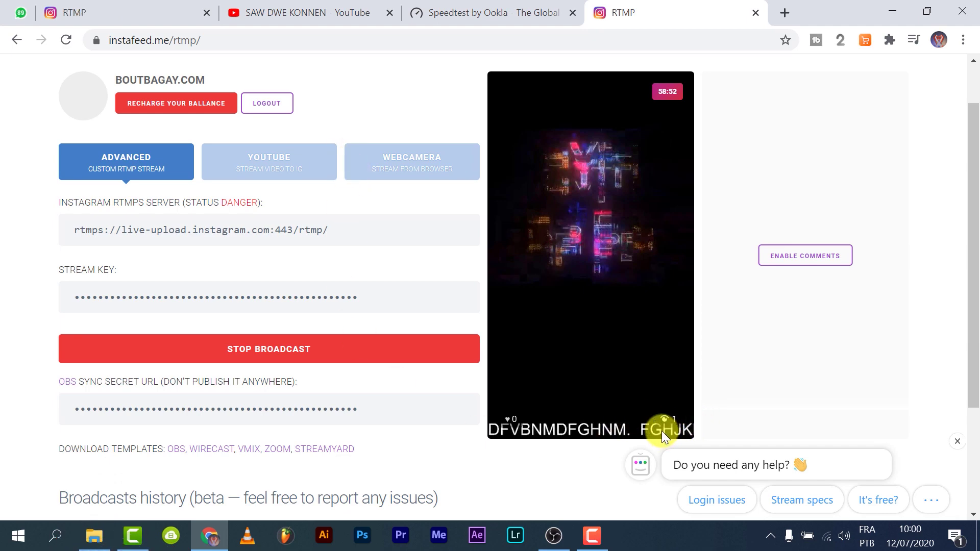
Step: Enable comments for the live broadcast and post the comment TEST1
{"action": "left_click", "coordinate": [803, 251]}
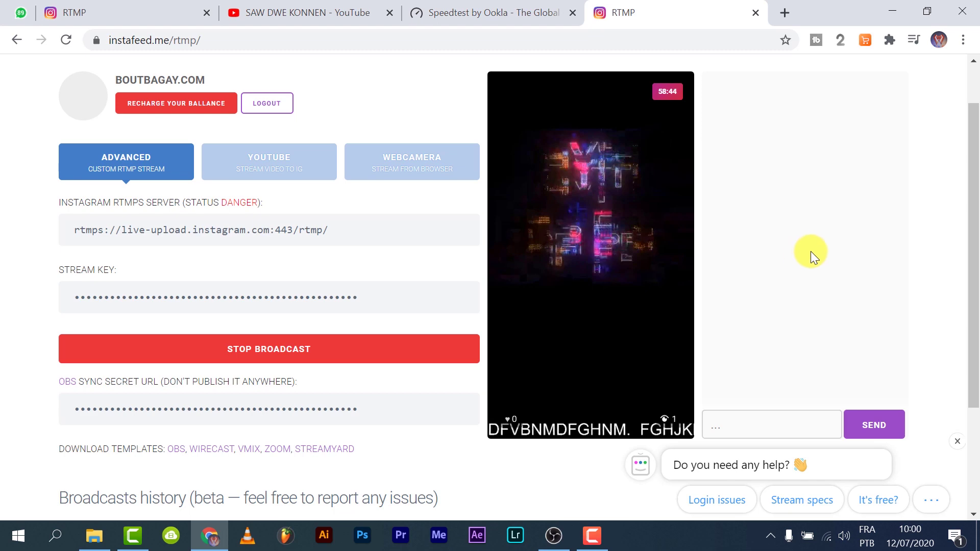
{"action": "scroll", "coordinate": [763, 295], "scroll_direction": "down", "scroll_amount": 3}
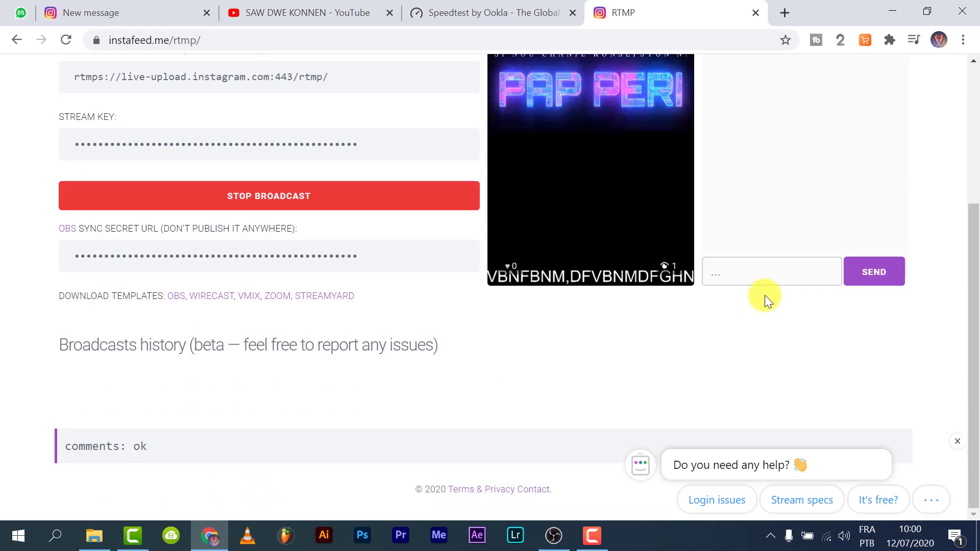
{"action": "left_click", "coordinate": [754, 280]}
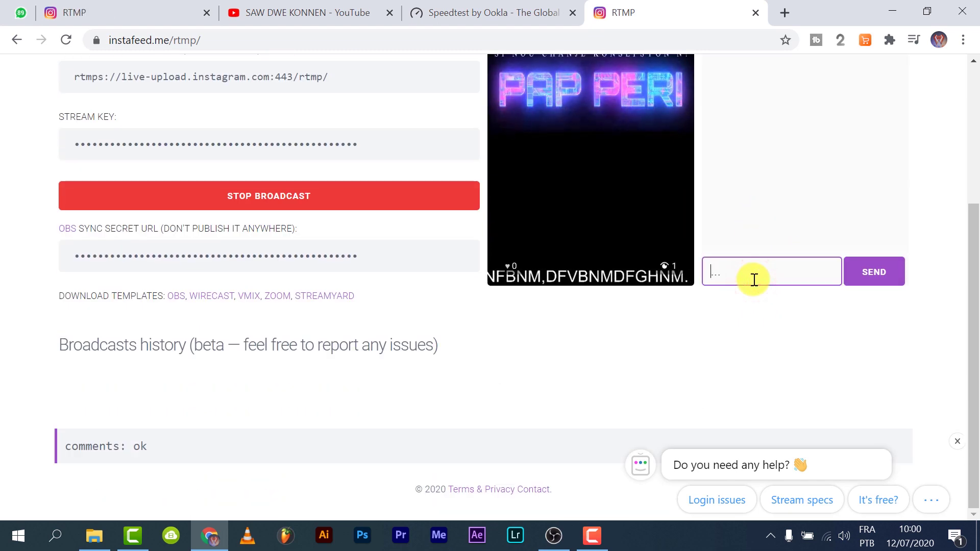
{"action": "type", "text": "TEST1"}
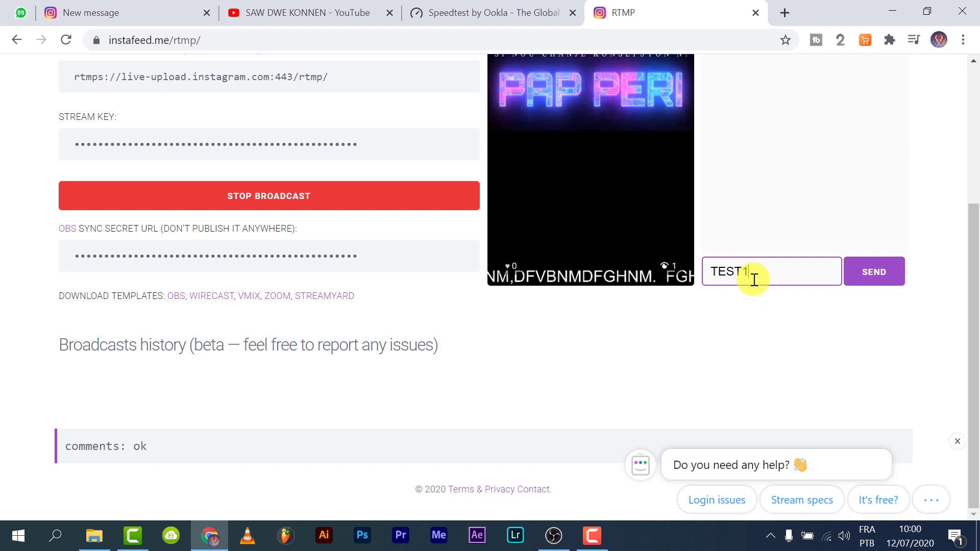
{"action": "key", "text": "Return"}
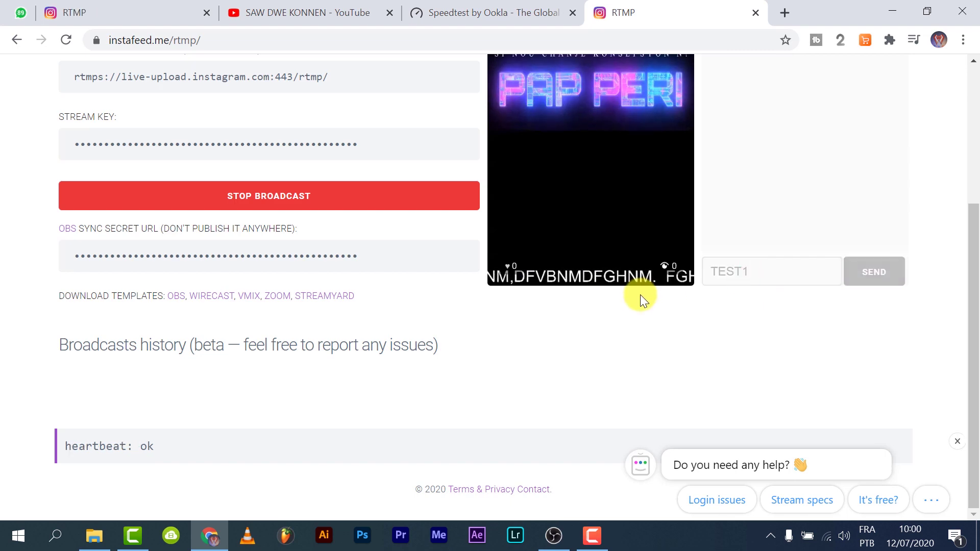
Step: Highlight the posted TEST1 comment in the live broadcast's comment feed
{"action": "scroll", "coordinate": [651, 305], "scroll_direction": "up", "scroll_amount": 4}
{"action": "scroll", "coordinate": [651, 305], "scroll_direction": "up", "scroll_amount": 1}
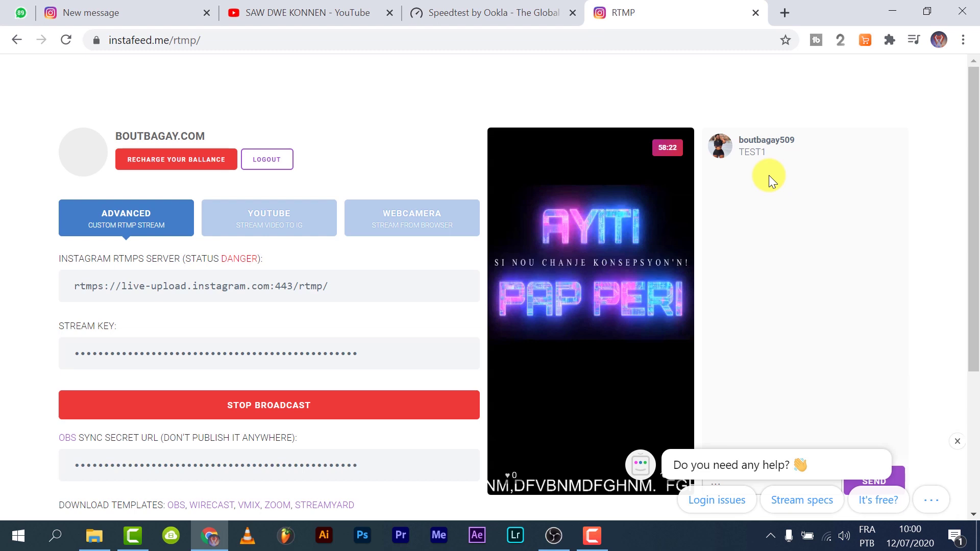
{"action": "left_click", "coordinate": [898, 142]}
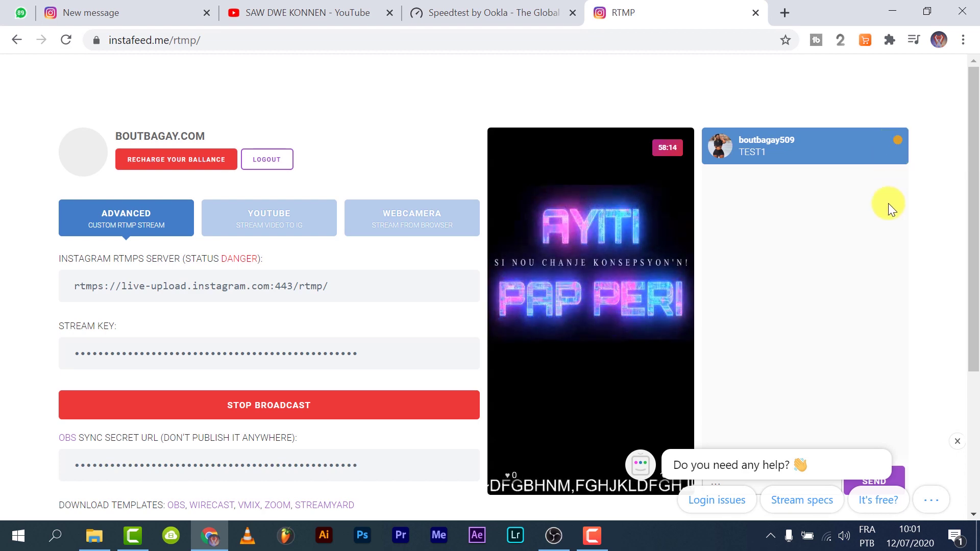
{"action": "left_click", "coordinate": [795, 344]}
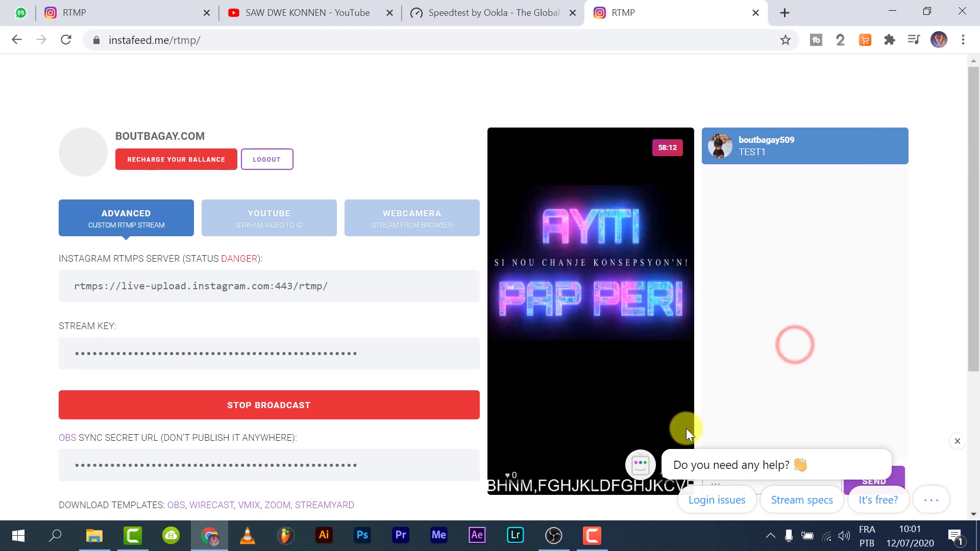
{"action": "scroll", "coordinate": [686, 427], "scroll_direction": "down", "scroll_amount": 3}
{"action": "scroll", "coordinate": [719, 365], "scroll_direction": "up", "scroll_amount": 3}
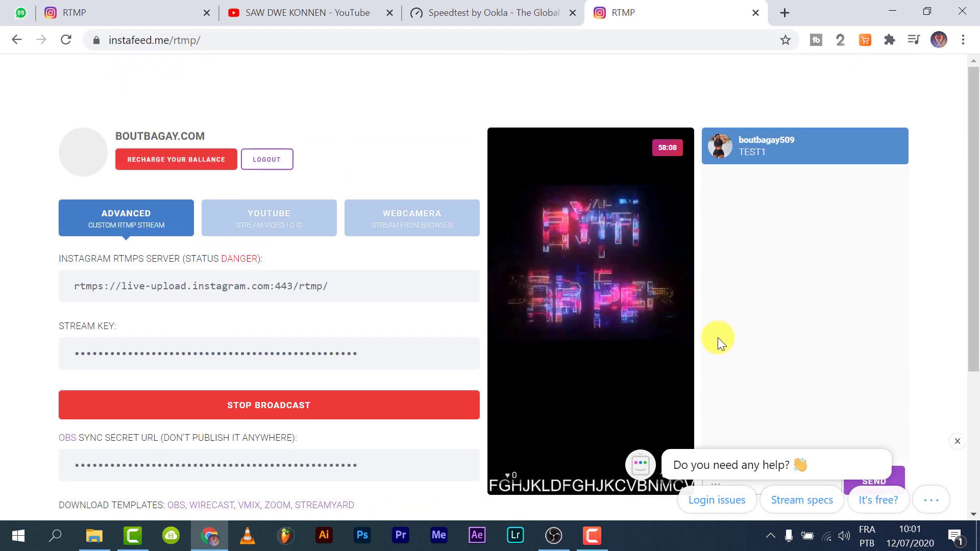
{"action": "scroll", "coordinate": [718, 338], "scroll_direction": "down", "scroll_amount": 2}
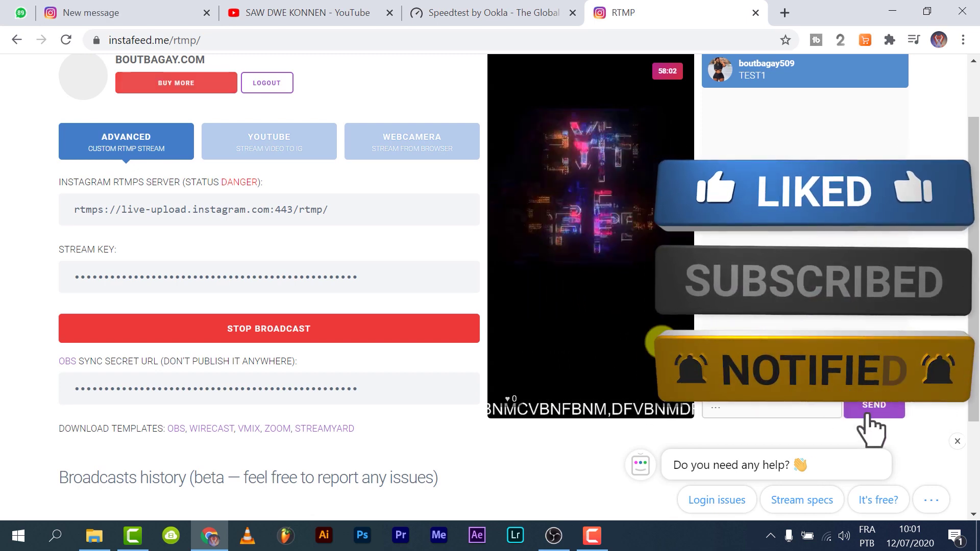
{"action": "scroll", "coordinate": [566, 330], "scroll_direction": "up", "scroll_amount": 2}
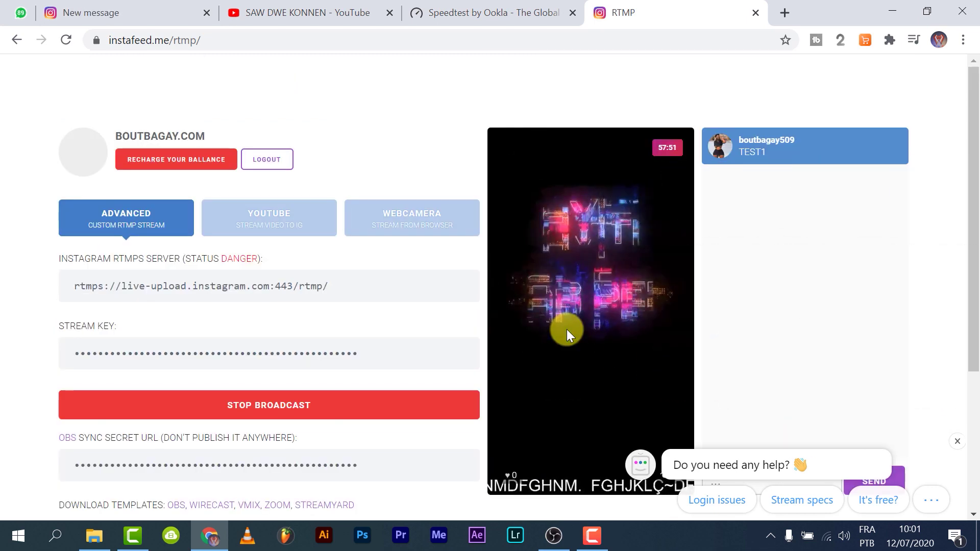